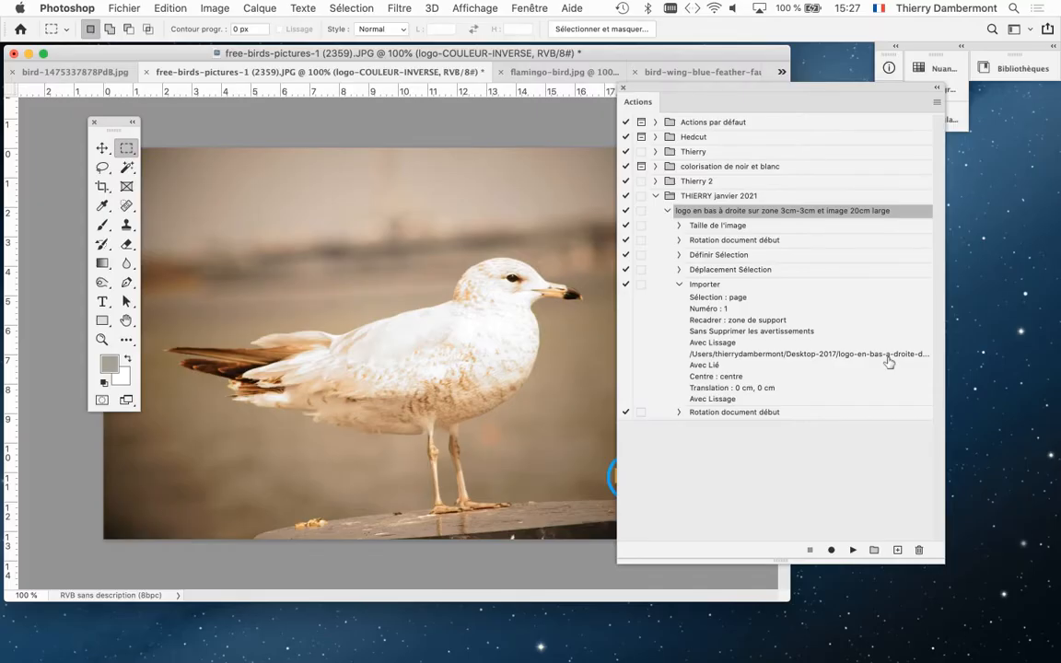
# Widen the Actions panel to read the file path recorded in the Importer step, then shrink it back.
pyautogui.moveTo(675, 85); pyautogui.dragTo(449, 121)
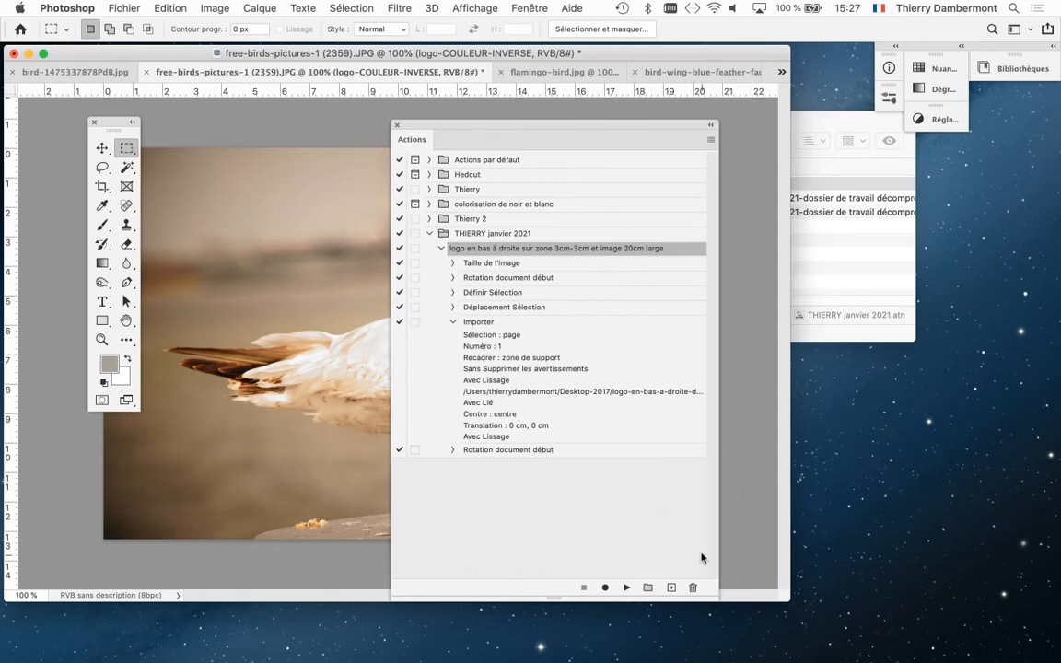
pyautogui.moveTo(715, 598); pyautogui.dragTo(1057, 525)
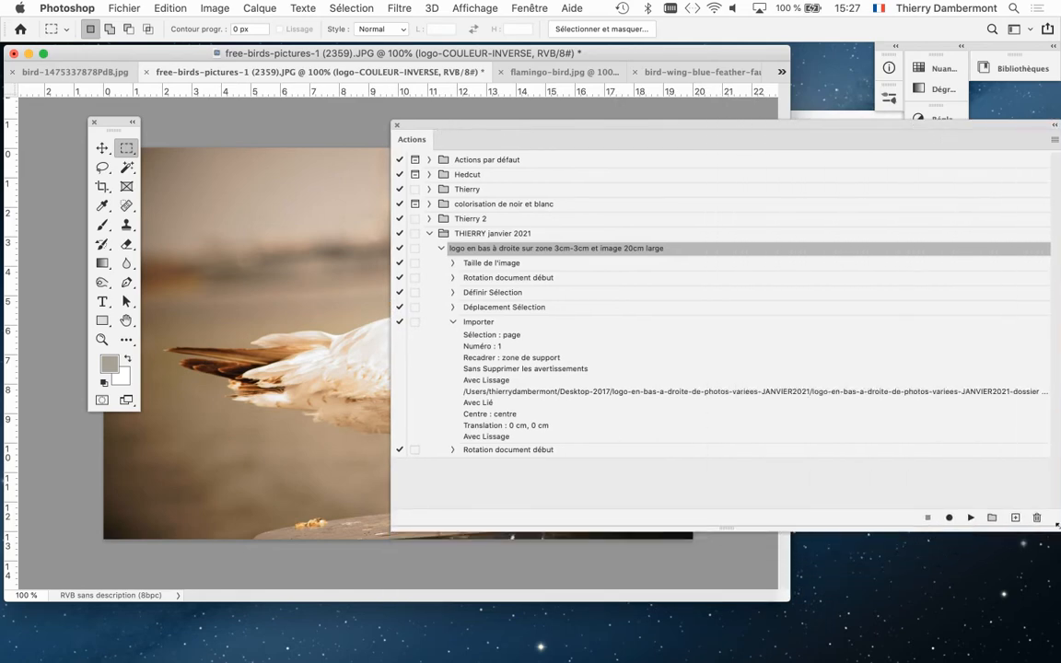
pyautogui.moveTo(532, 126); pyautogui.dragTo(360, 135)
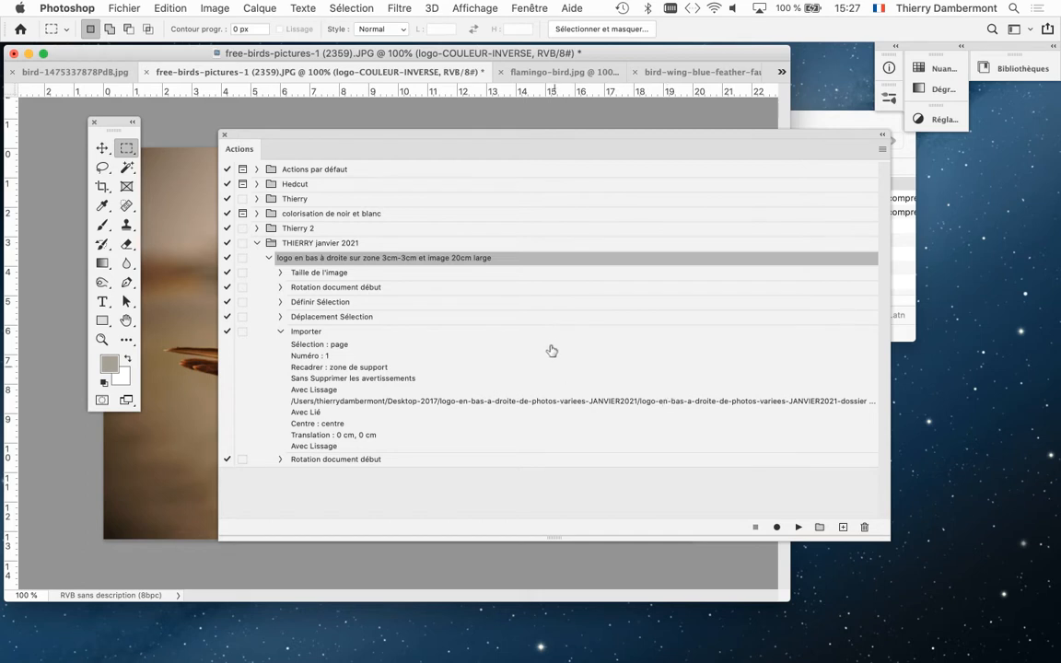
pyautogui.moveTo(882, 537); pyautogui.dragTo(639, 467)
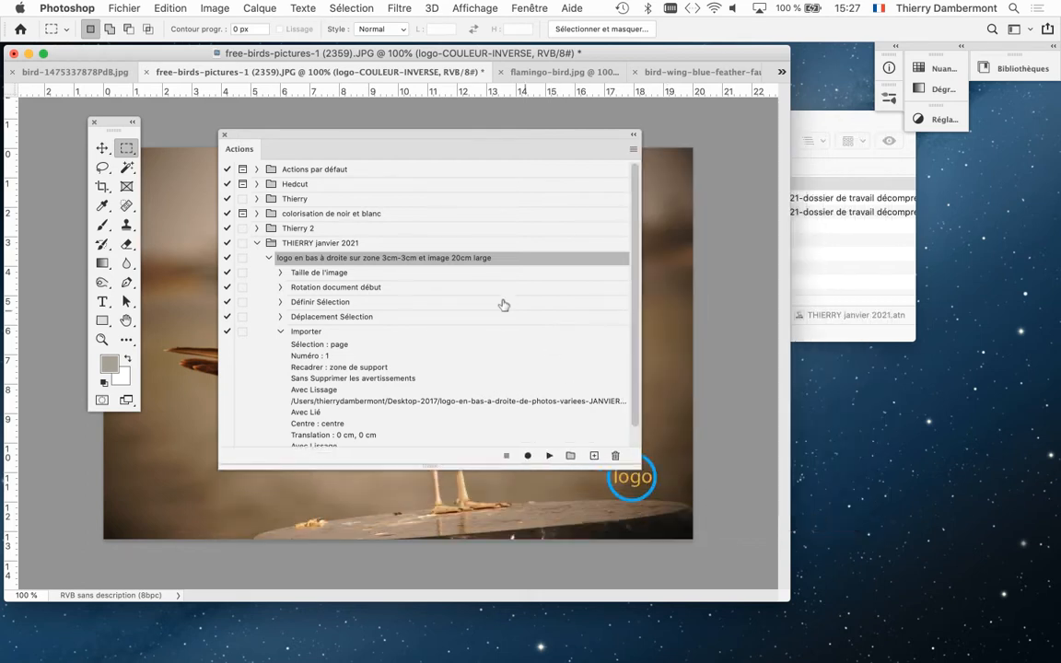
# Switch to Finder and remove "décompresse" from the non-TEST working folder's name so it ends in "dossier de travail".
pyautogui.click(805, 274)
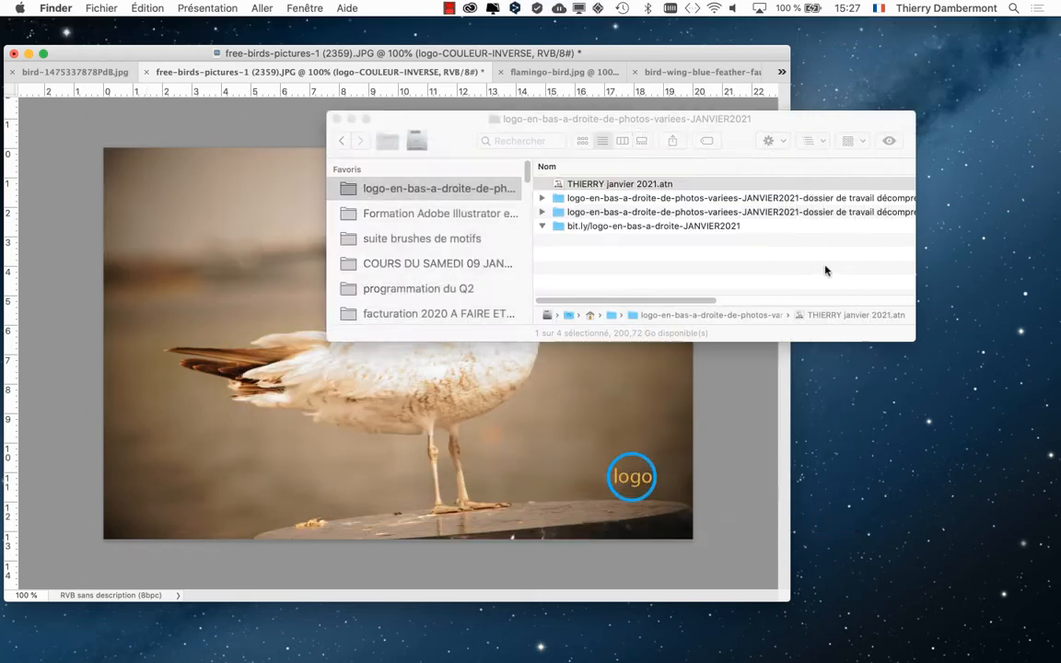
pyautogui.moveTo(915, 350); pyautogui.dragTo(1059, 348)
pyautogui.moveTo(664, 112); pyautogui.dragTo(558, 131)
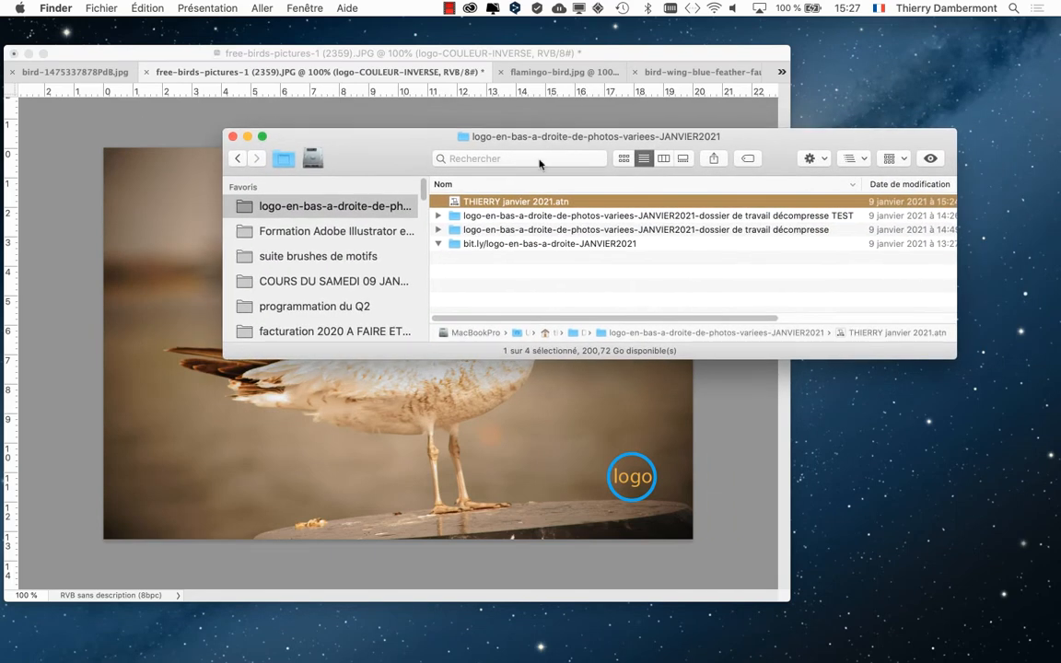
pyautogui.click(521, 232)
pyautogui.click(440, 231)
pyautogui.click(440, 230)
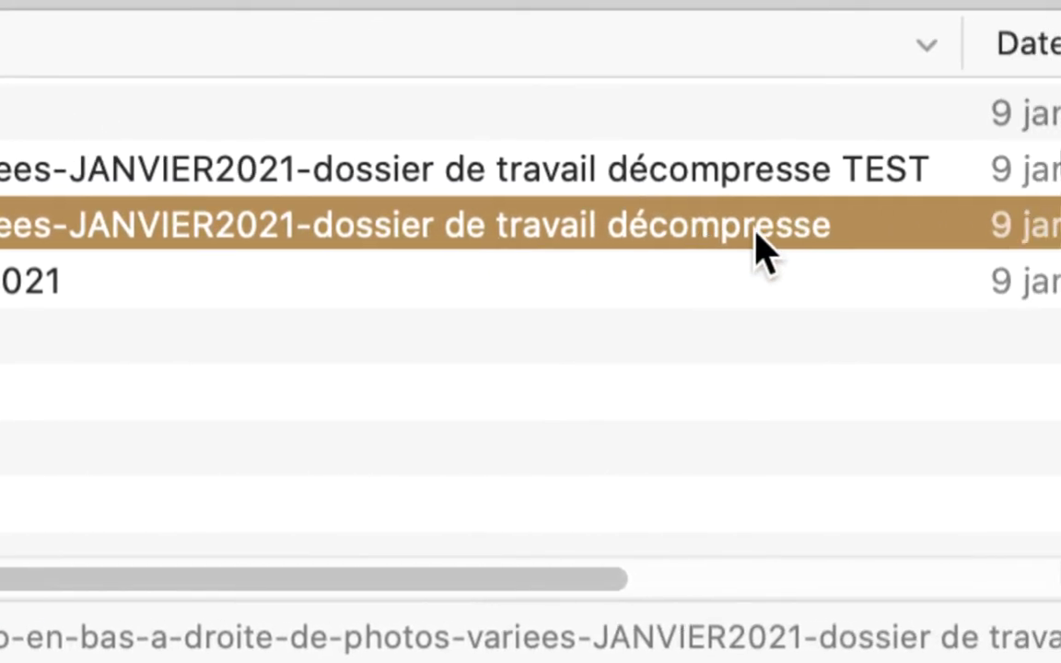
pyautogui.click(753, 230)
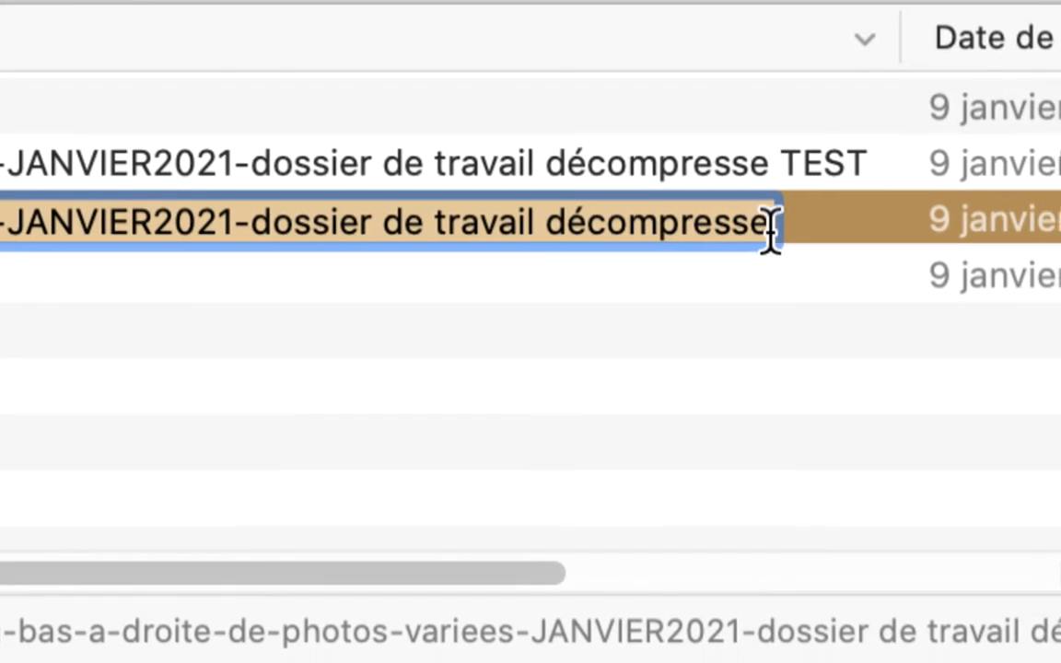
pyautogui.click(765, 237)
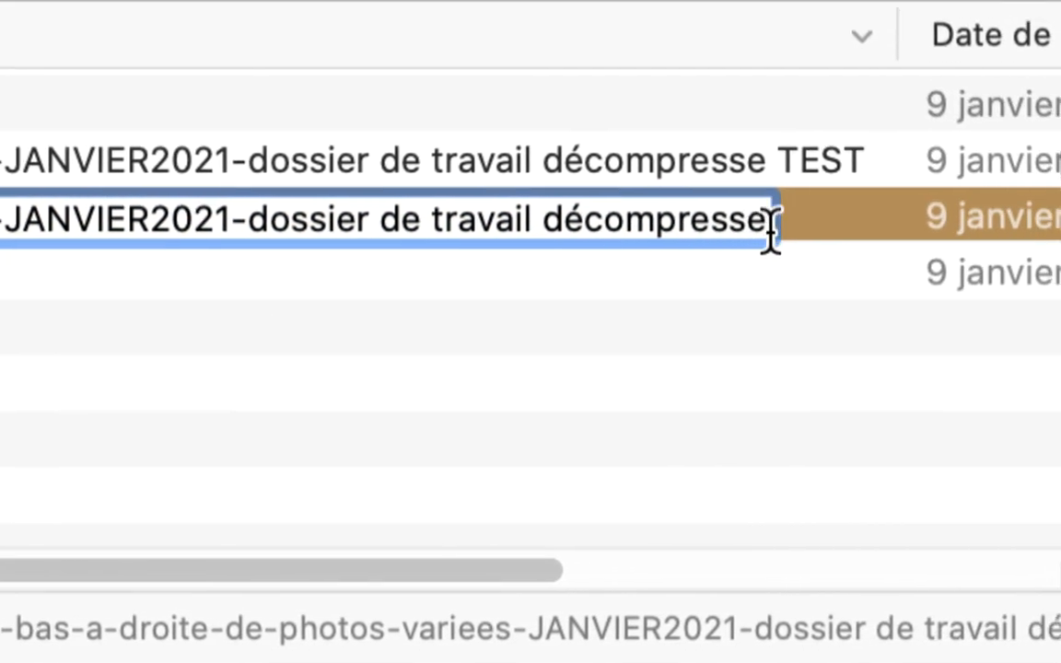
pyautogui.moveTo(770, 221); pyautogui.dragTo(537, 221)
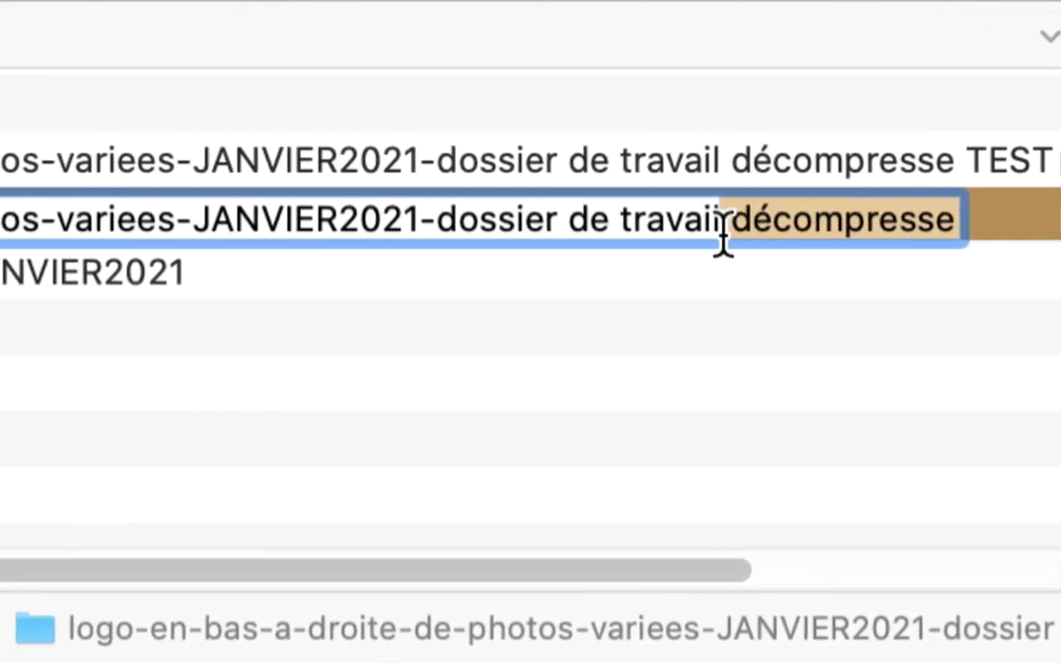
pyautogui.press('BackSpace')
pyautogui.press('Return')
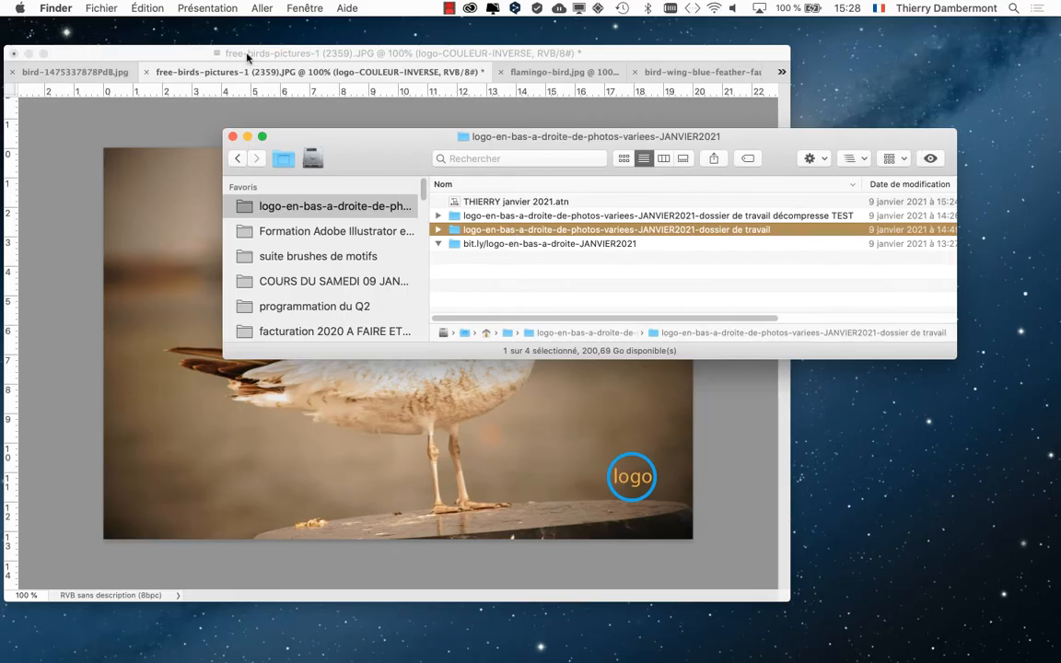
# Switch to Photoshop and check the linked file path in the action's Importer step.
pyautogui.click(246, 57)
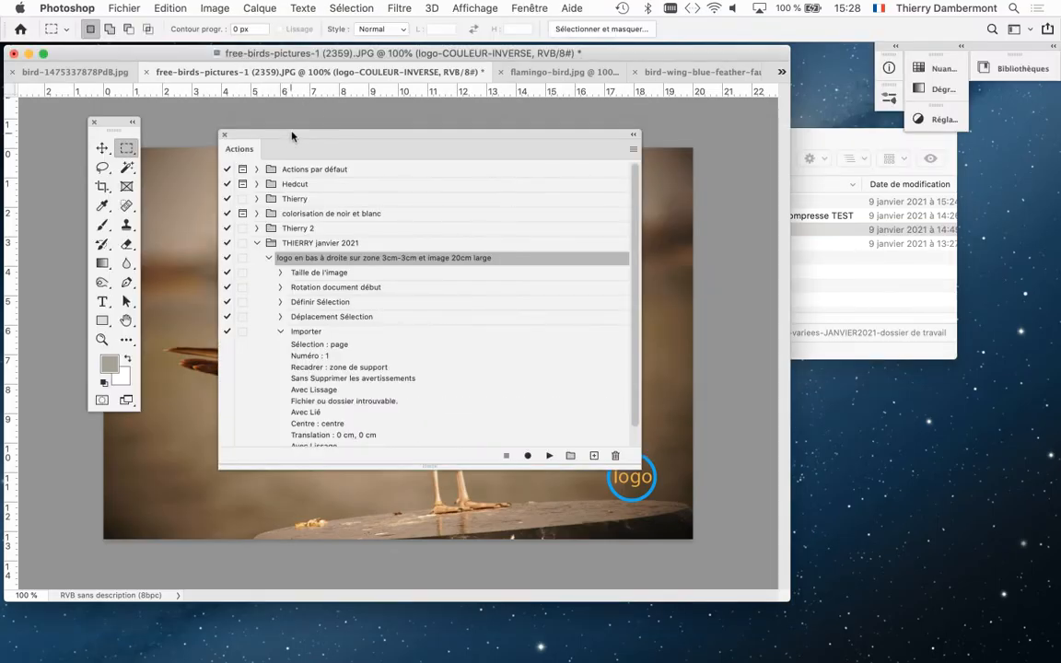
pyautogui.moveTo(292, 137); pyautogui.dragTo(755, 312)
pyautogui.click(803, 138)
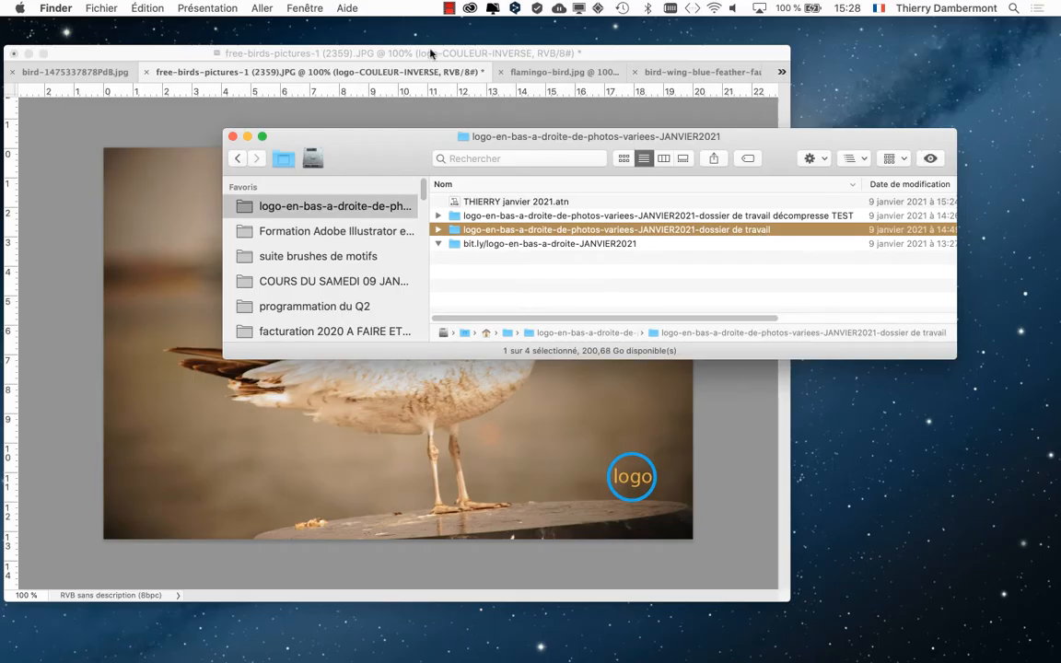
# Try to run the action "logo en bas à droite sur zone 3cm-3cm et image 20cm large" on flamingo-bird.jpg.
pyautogui.click(430, 53)
pyautogui.click(536, 73)
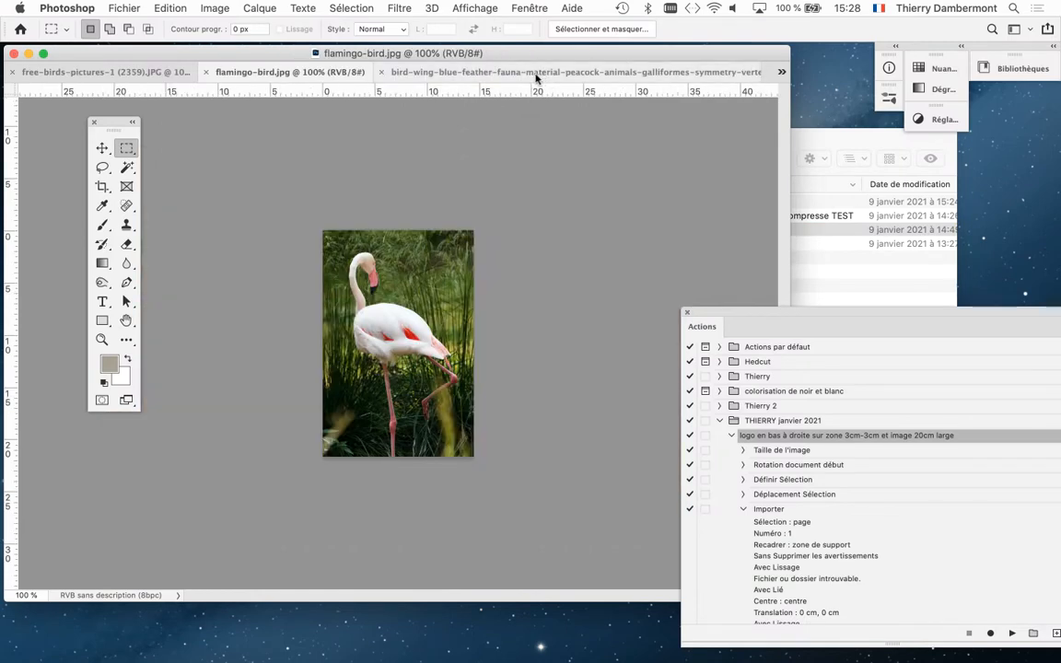
pyautogui.scroll(5, 415, 311)
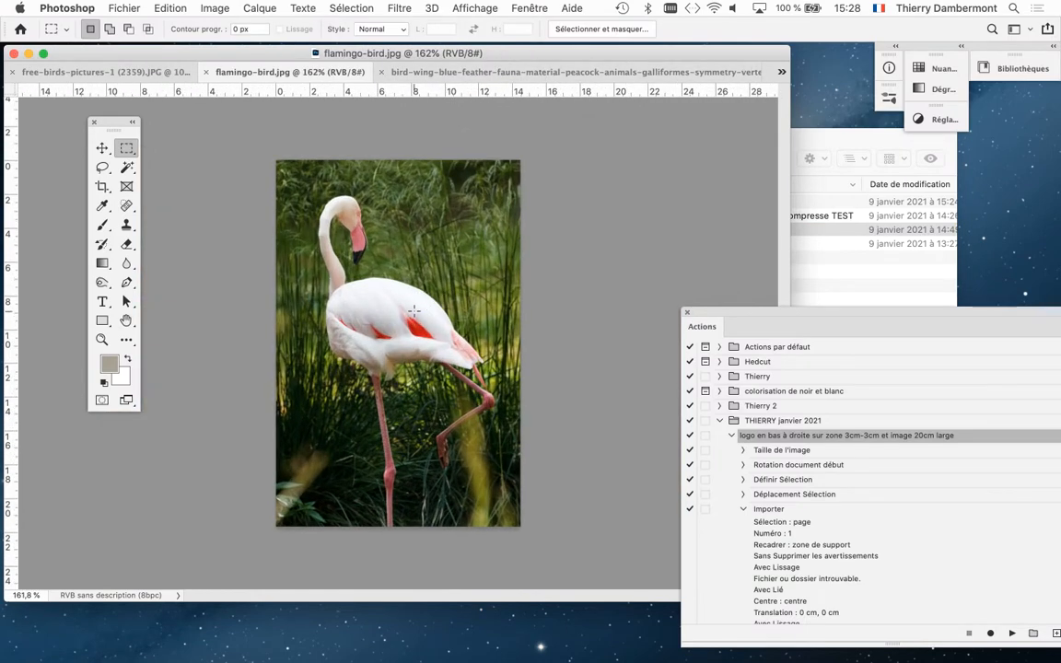
pyautogui.moveTo(749, 314); pyautogui.dragTo(656, 137)
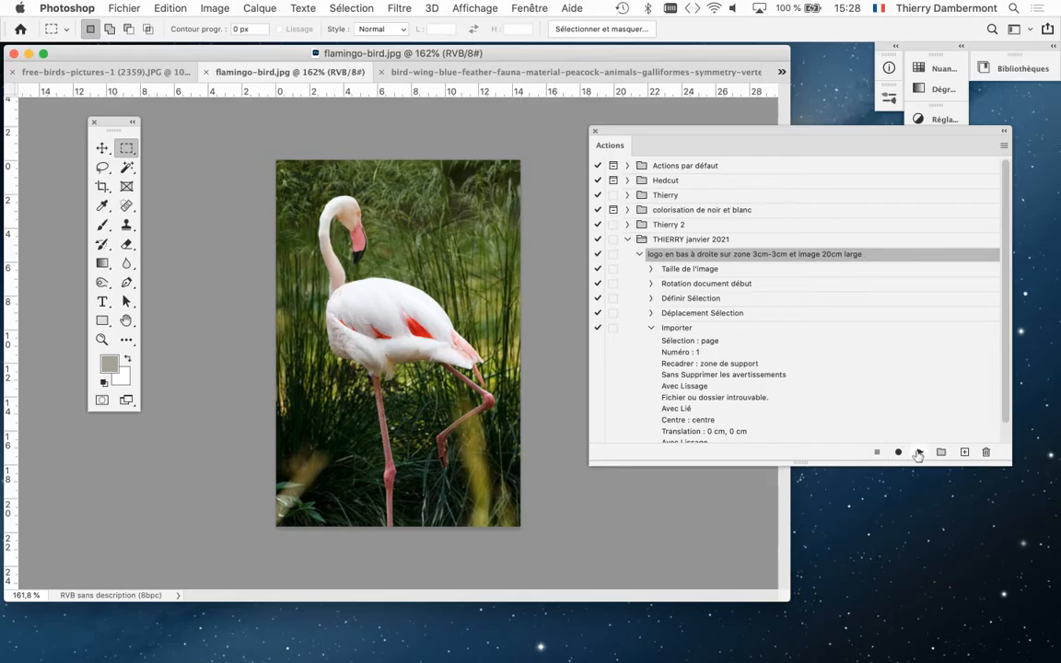
pyautogui.click(917, 452)
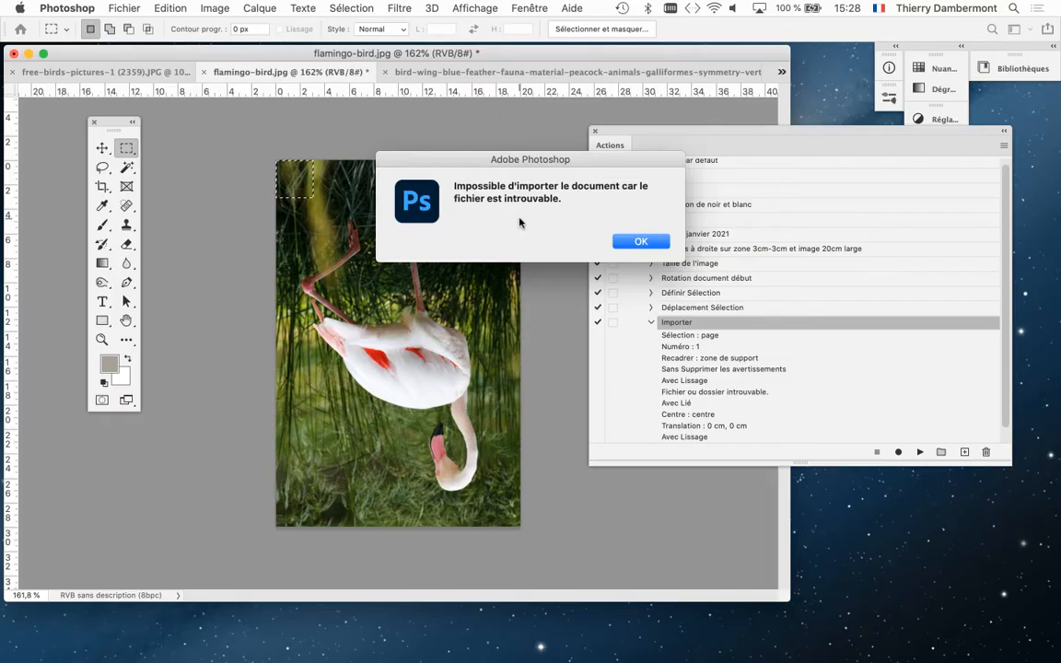
pyautogui.click(977, 310)
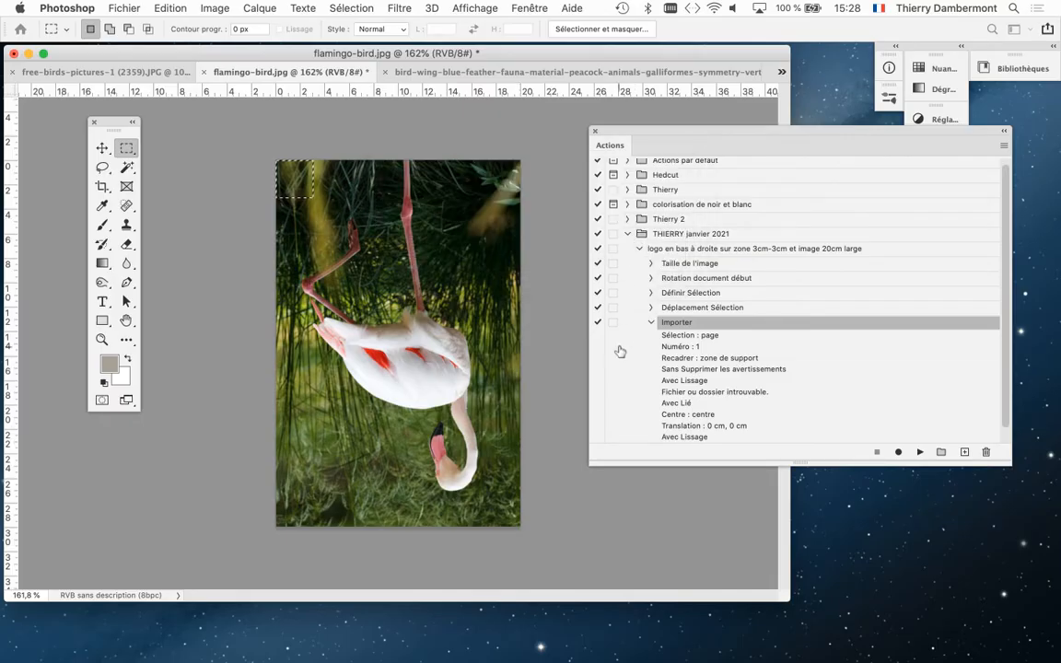
# Try to revert flamingo-bird.jpg to its last saved version.
pyautogui.click(108, 6)
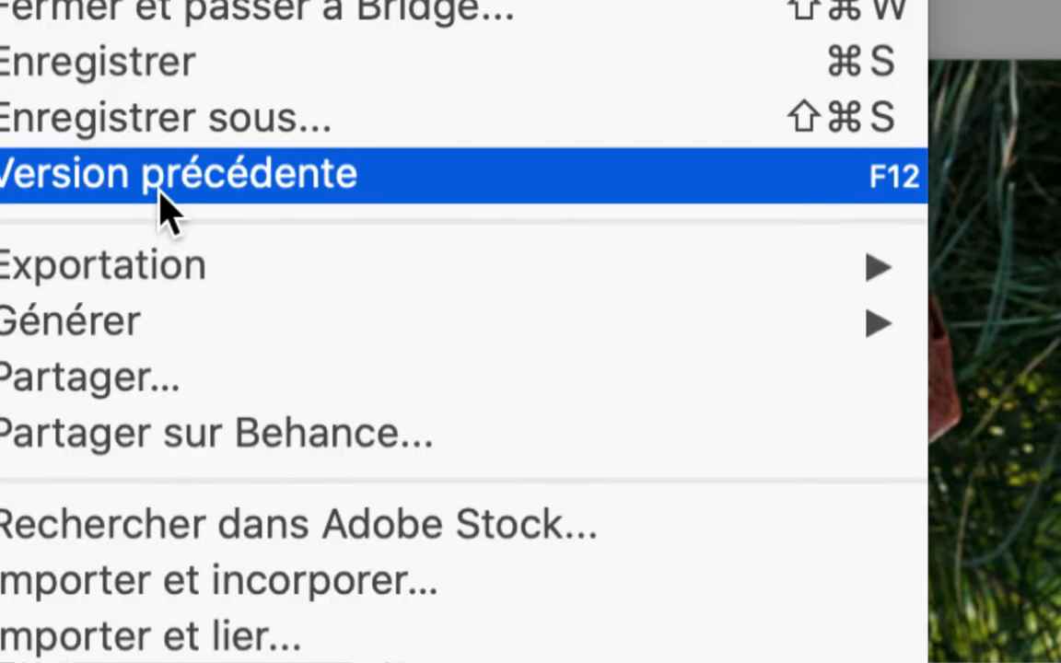
pyautogui.click(160, 193)
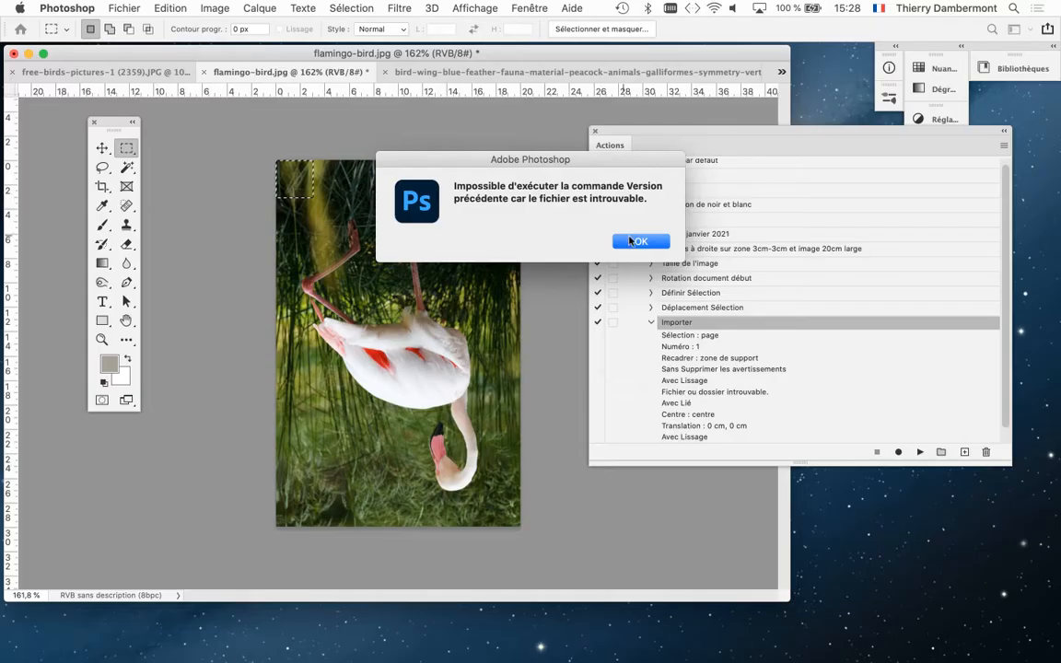
pyautogui.click(640, 242)
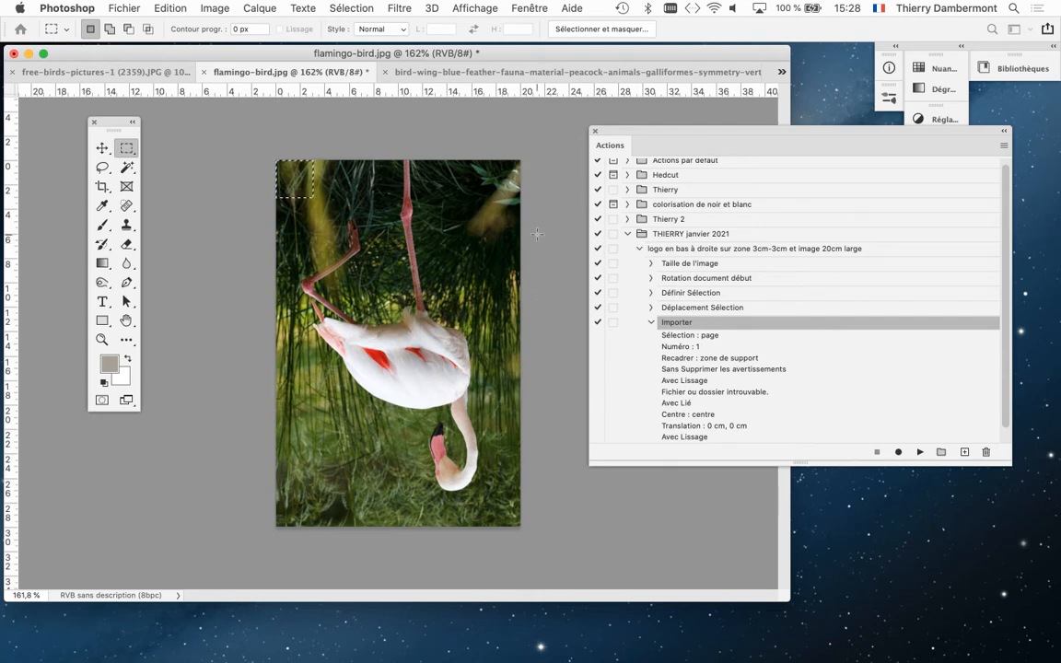
# Close the modified flamingo-bird.jpg without saving and reopen it from the renamed working folder in Finder.
pyautogui.click(207, 72)
pyautogui.click(455, 242)
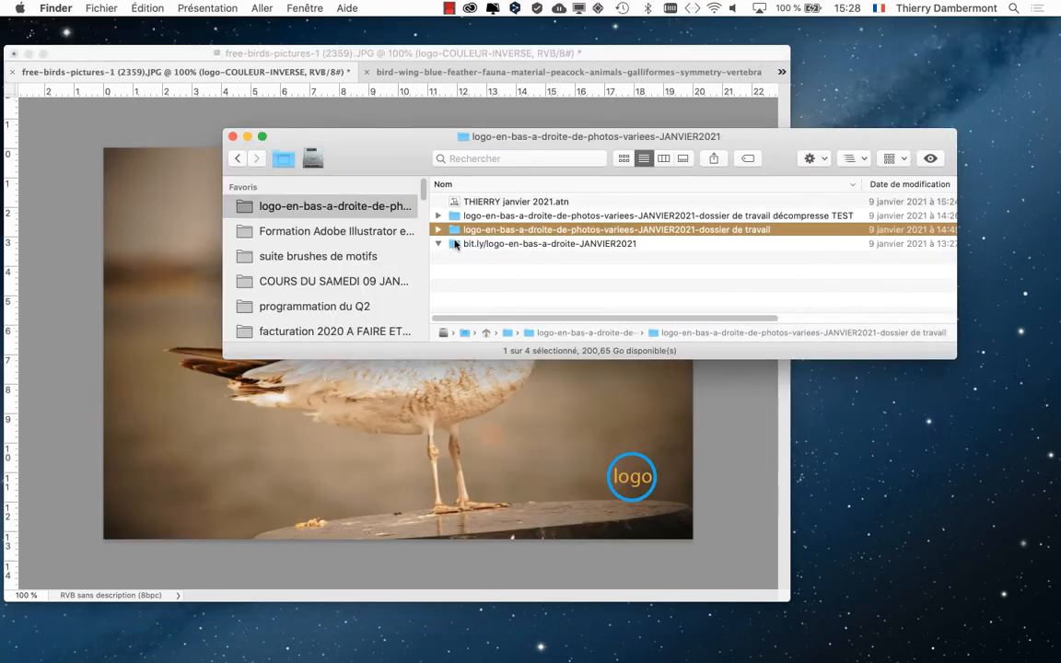
pyautogui.click(519, 277)
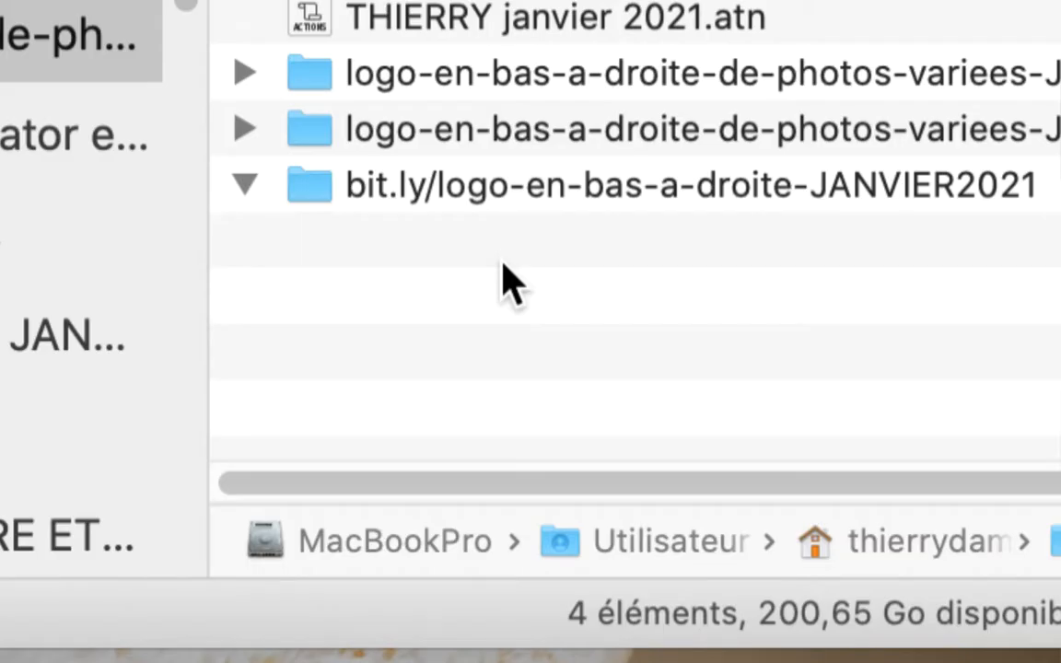
pyautogui.click(244, 129)
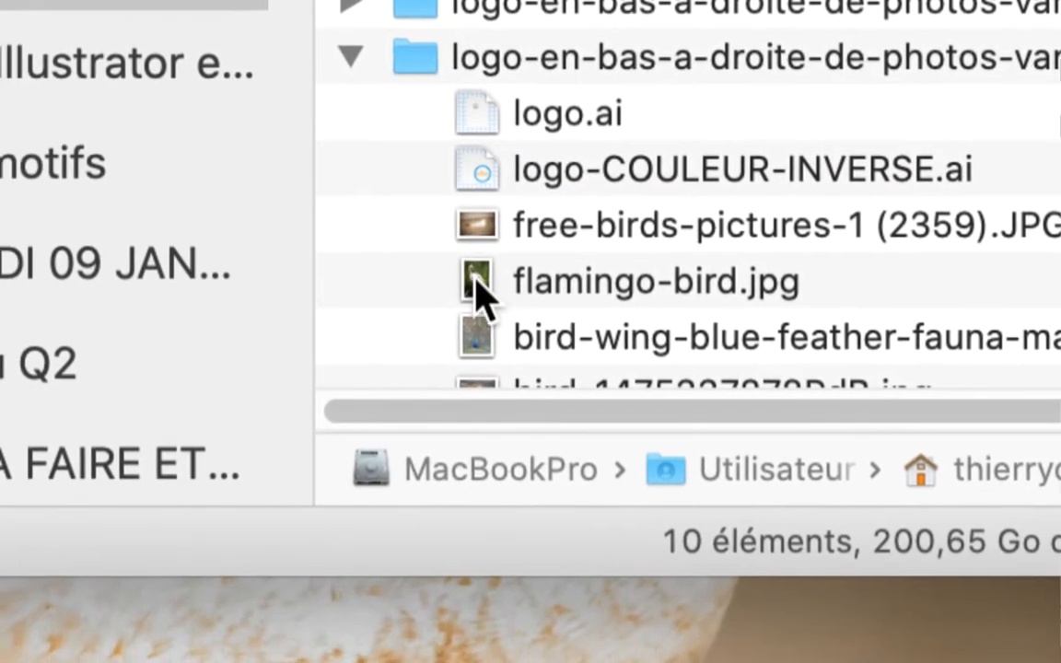
pyautogui.doubleClick(462, 297)
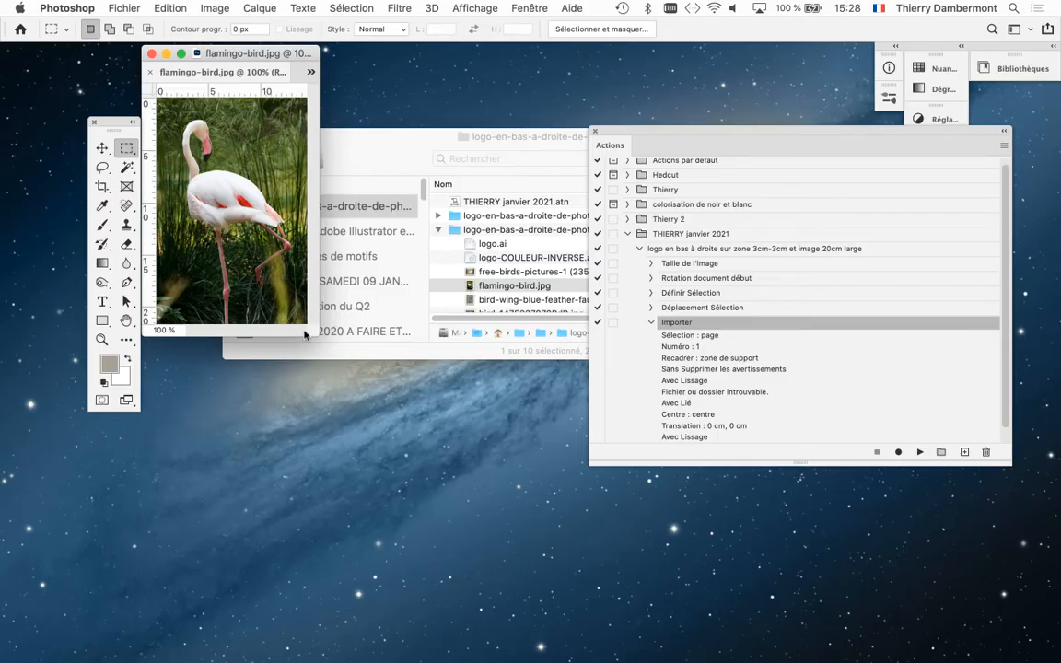
# Enlarge the flamingo-bird.jpg window, zoom to about 128%, and arrange the toolbox and Actions panel around it.
pyautogui.moveTo(305, 335); pyautogui.dragTo(563, 631)
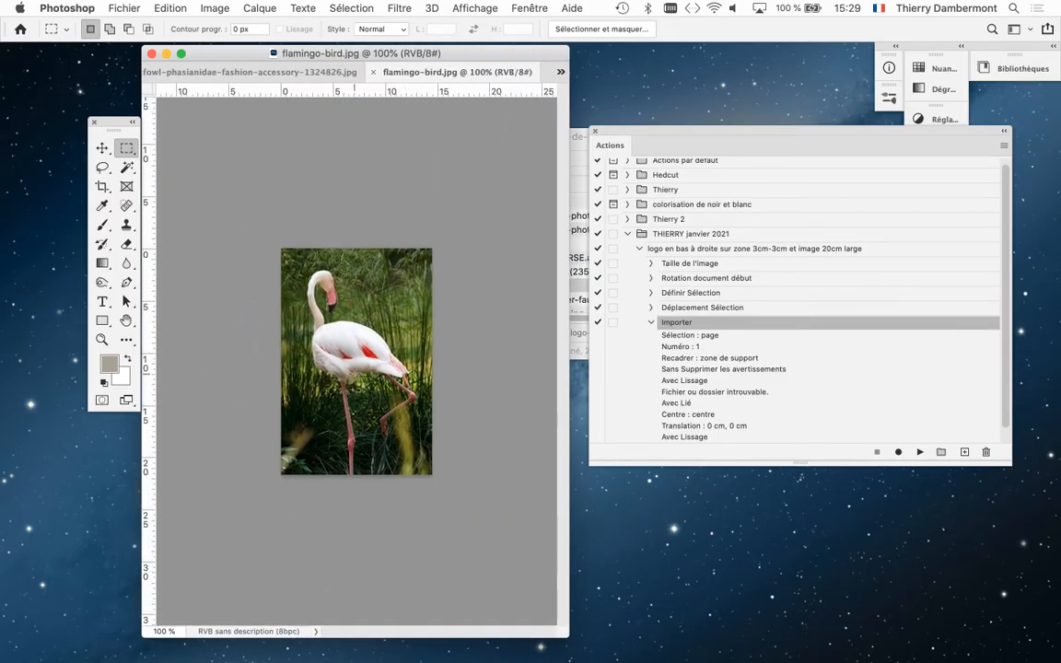
pyautogui.scroll(2, 354, 373)
pyautogui.scroll(1, 353, 373)
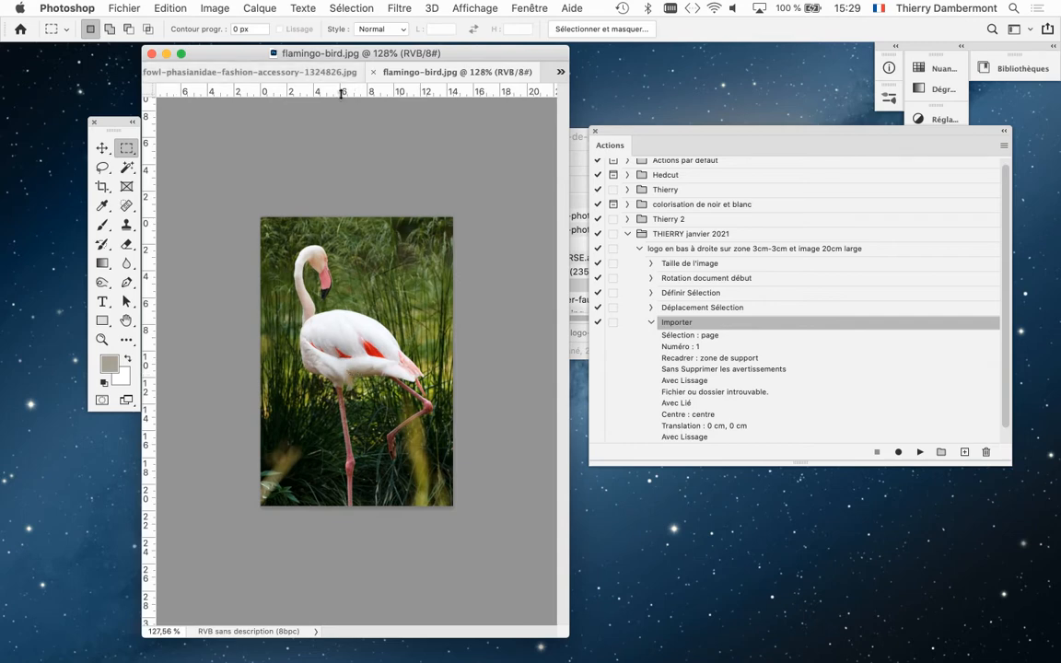
pyautogui.moveTo(114, 123); pyautogui.dragTo(51, 57)
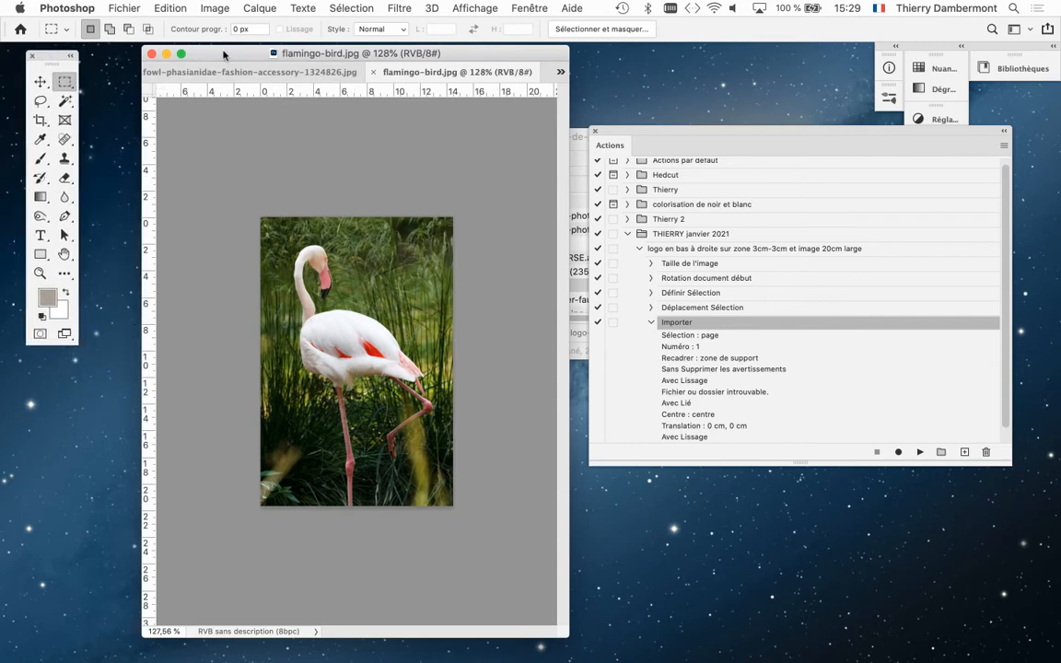
pyautogui.moveTo(223, 55); pyautogui.dragTo(182, 57)
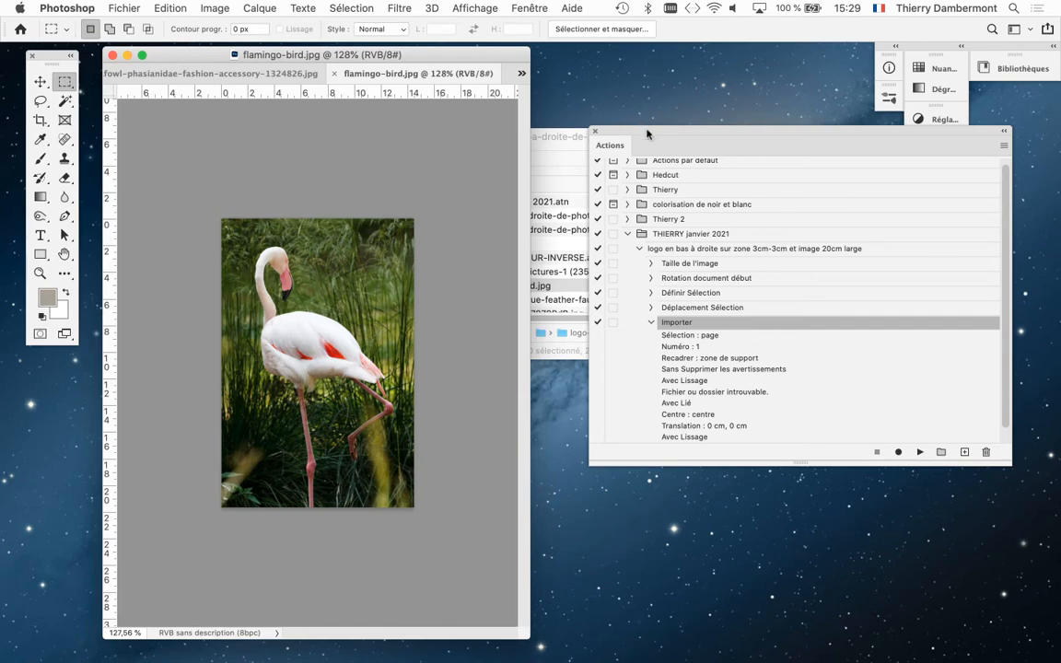
pyautogui.moveTo(647, 134); pyautogui.dragTo(526, 127)
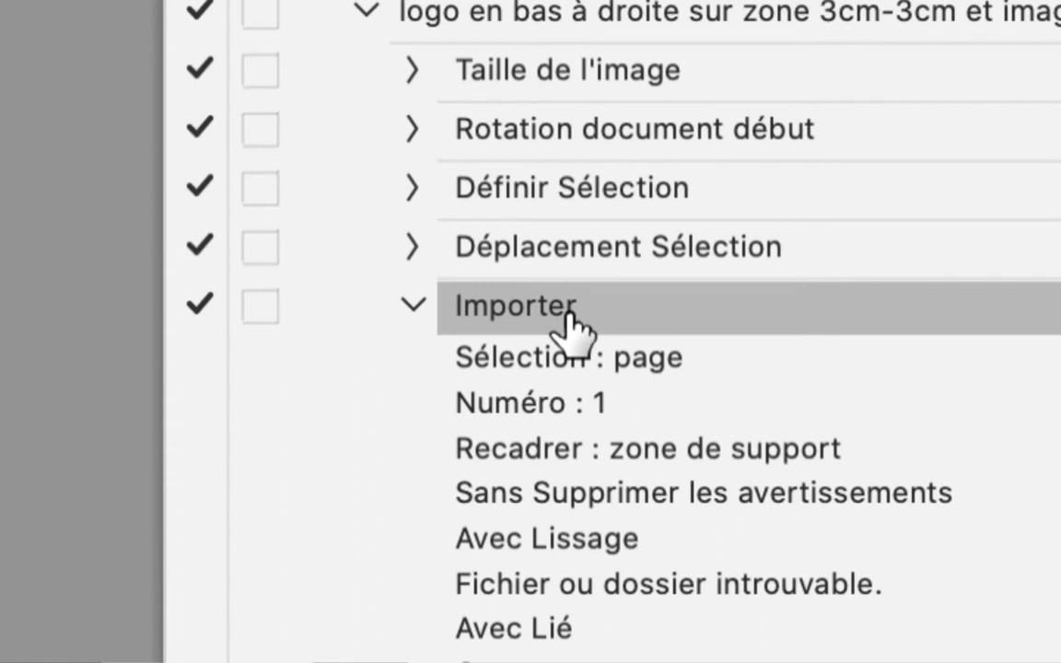
# Collapse the Importer step's details and delete that step from the logo action.
pyautogui.click(417, 306)
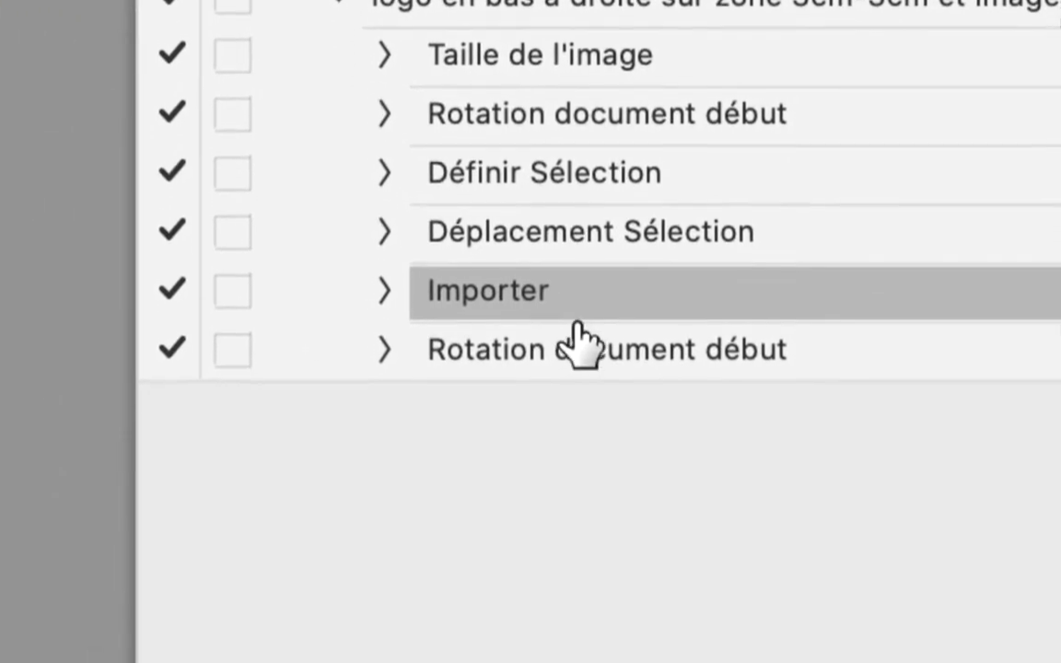
pyautogui.click(582, 348)
pyautogui.click(579, 307)
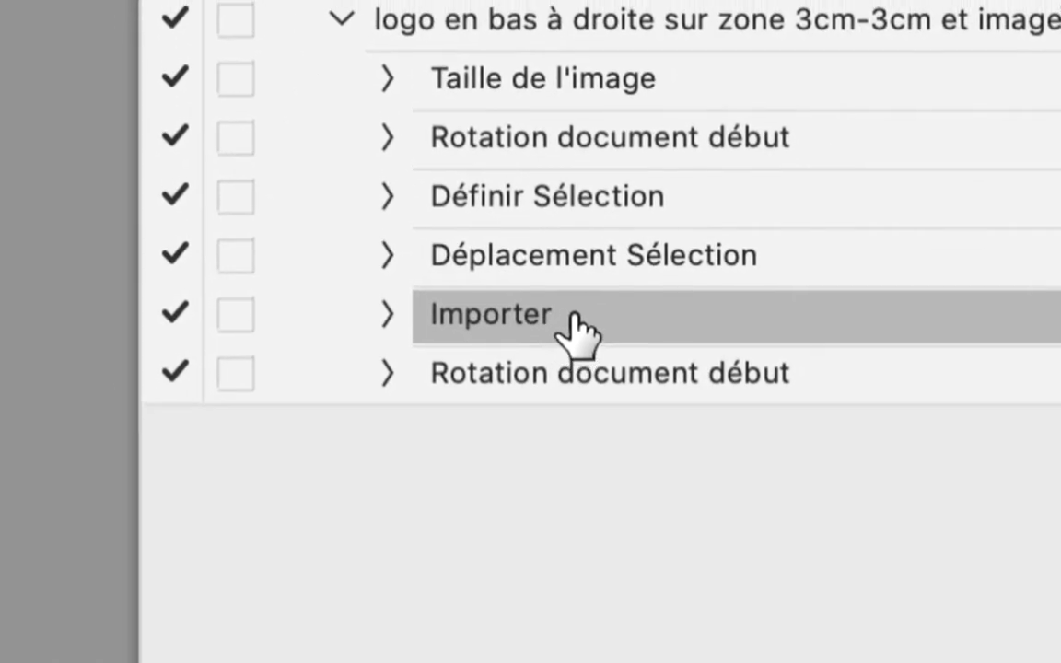
pyautogui.moveTo(574, 315); pyautogui.dragTo(1060, 662)
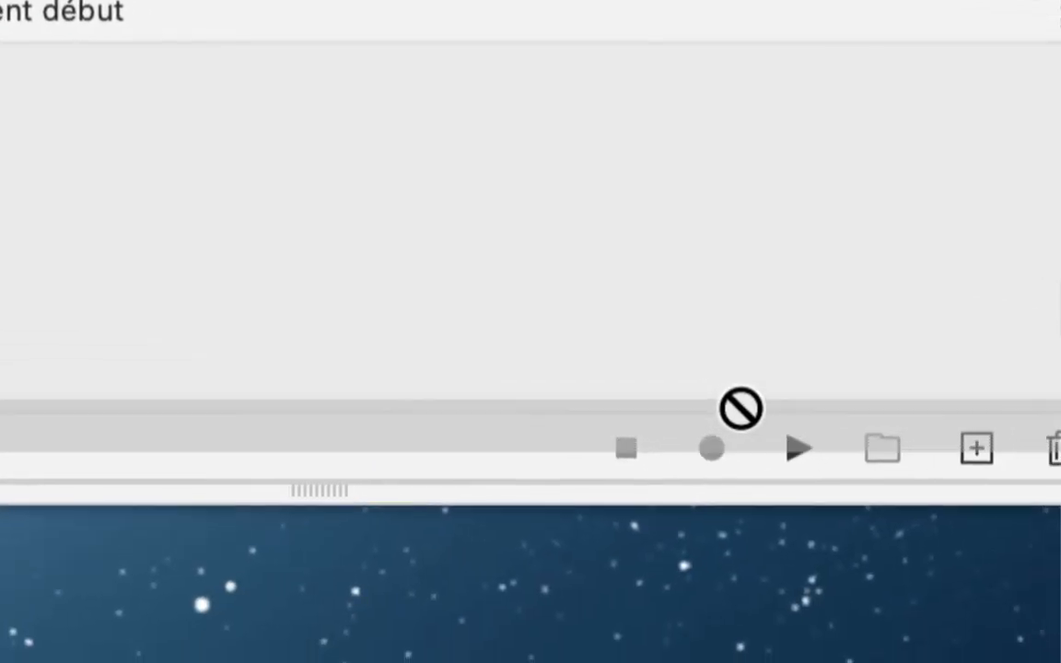
pyautogui.moveTo(742, 408); pyautogui.dragTo(1059, 450)
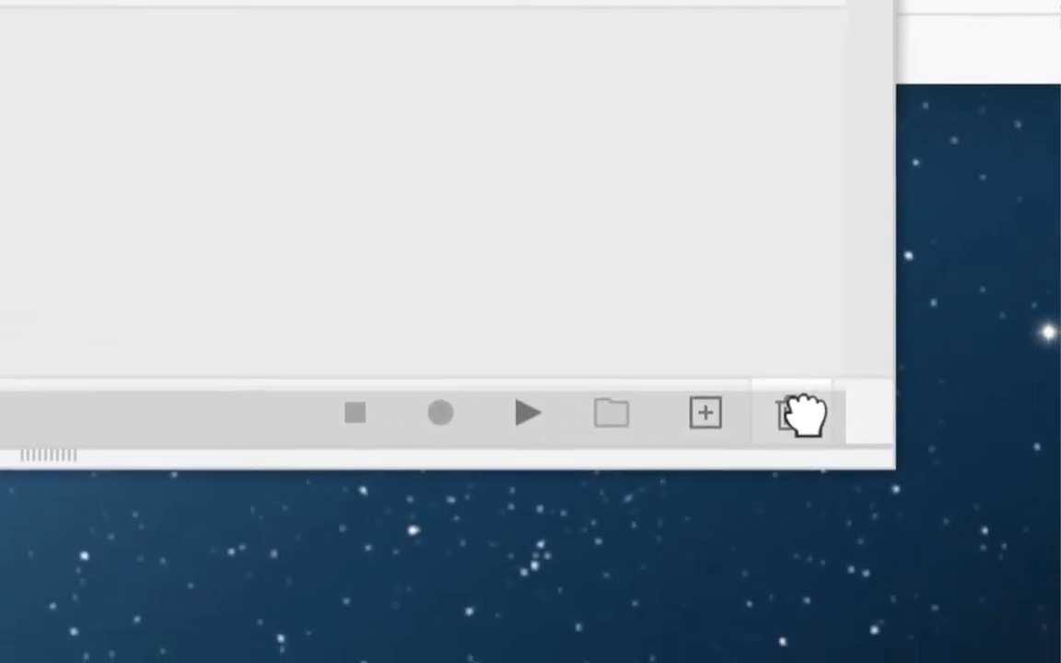
pyautogui.moveTo(801, 415); pyautogui.dragTo(806, 430)
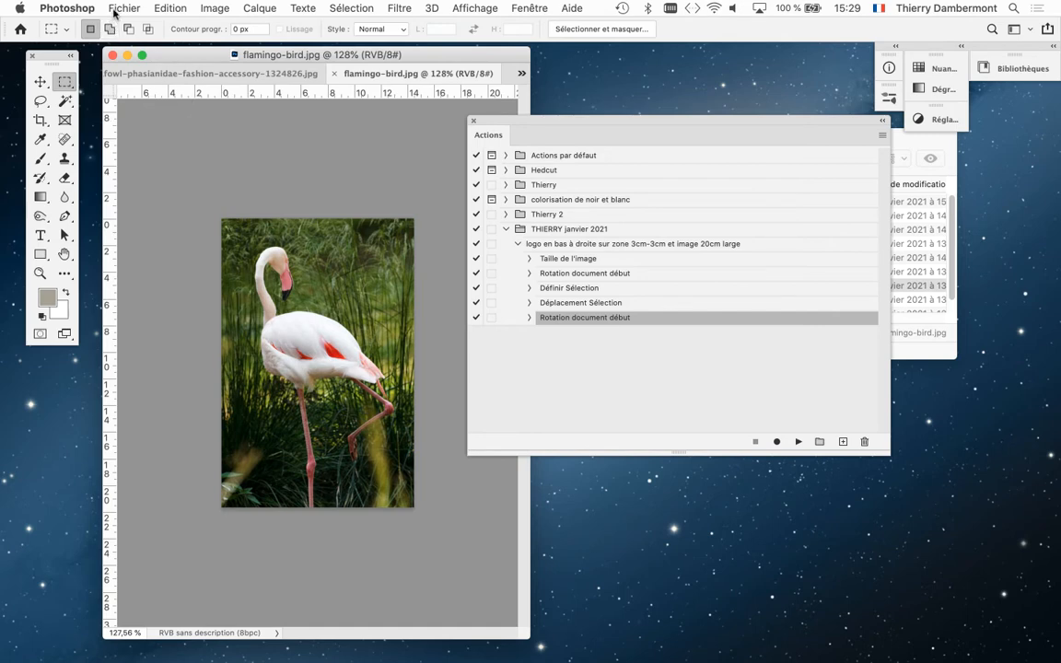
# Place logo-COULEUR-INVERSE.ai from the renamed working folder as a linked smart object in flamingo-bird.jpg, cropped to Zone de support.
pyautogui.click(122, 8)
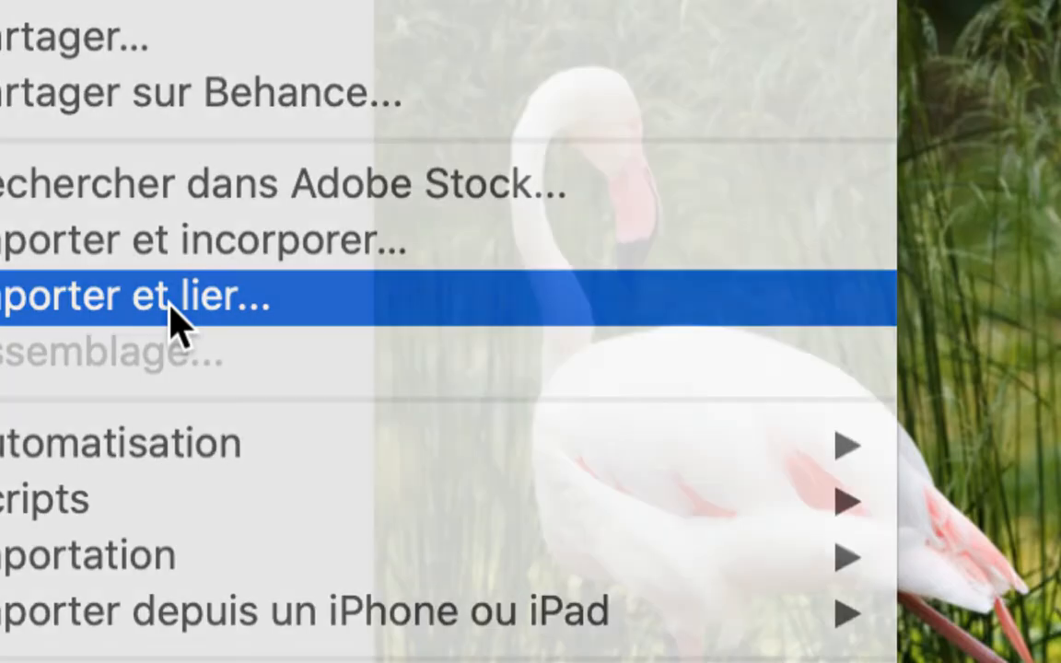
pyautogui.click(172, 307)
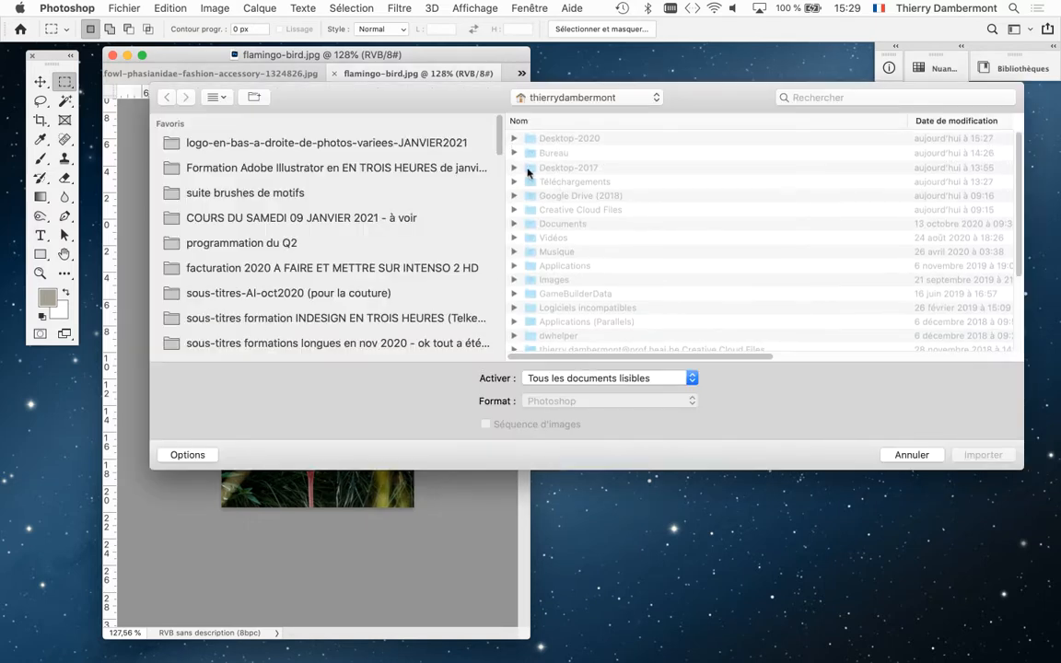
pyautogui.click(281, 147)
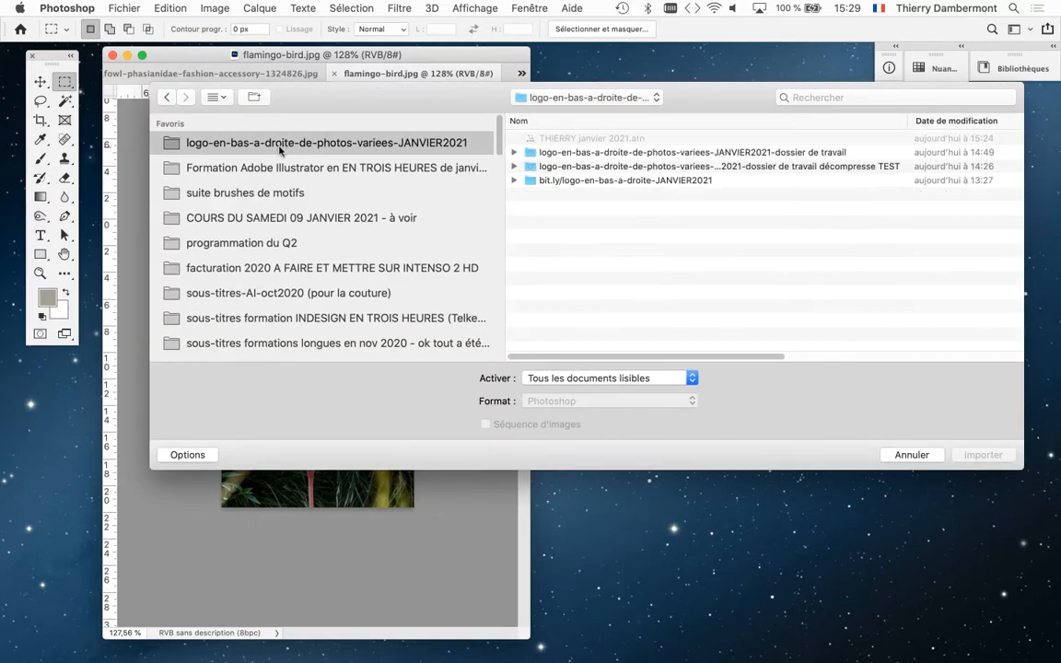
pyautogui.doubleClick(567, 153)
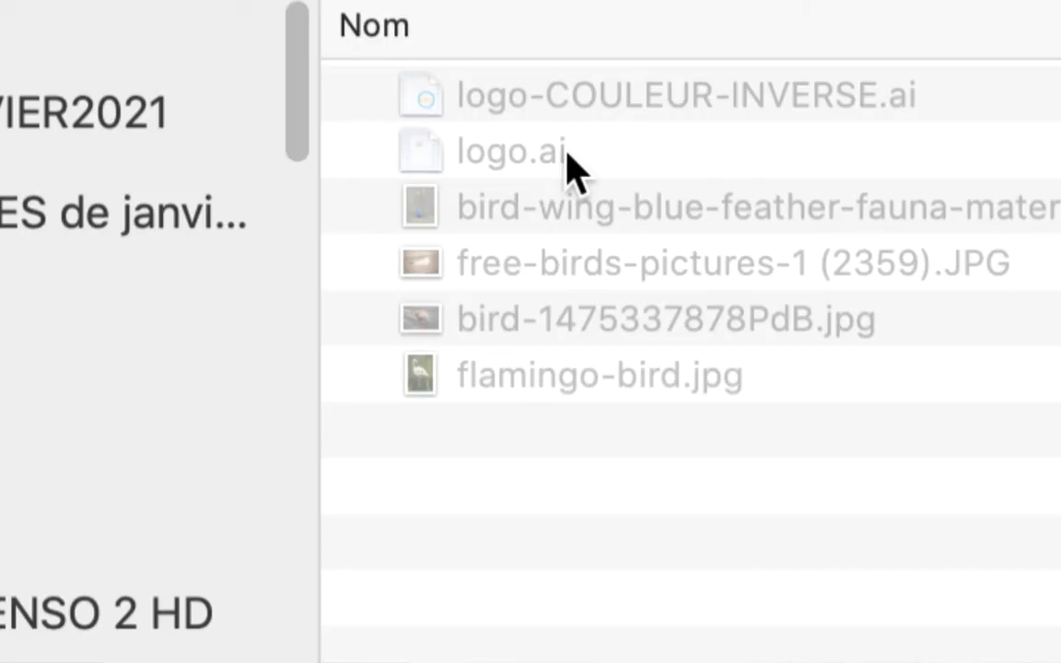
pyautogui.click(635, 108)
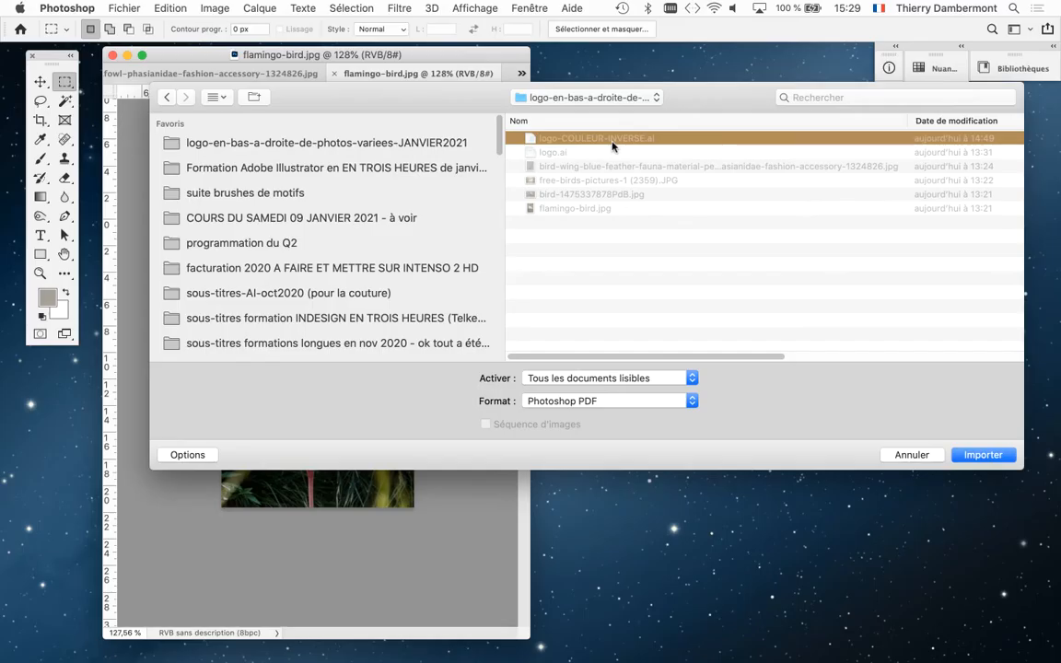
pyautogui.press('Return')
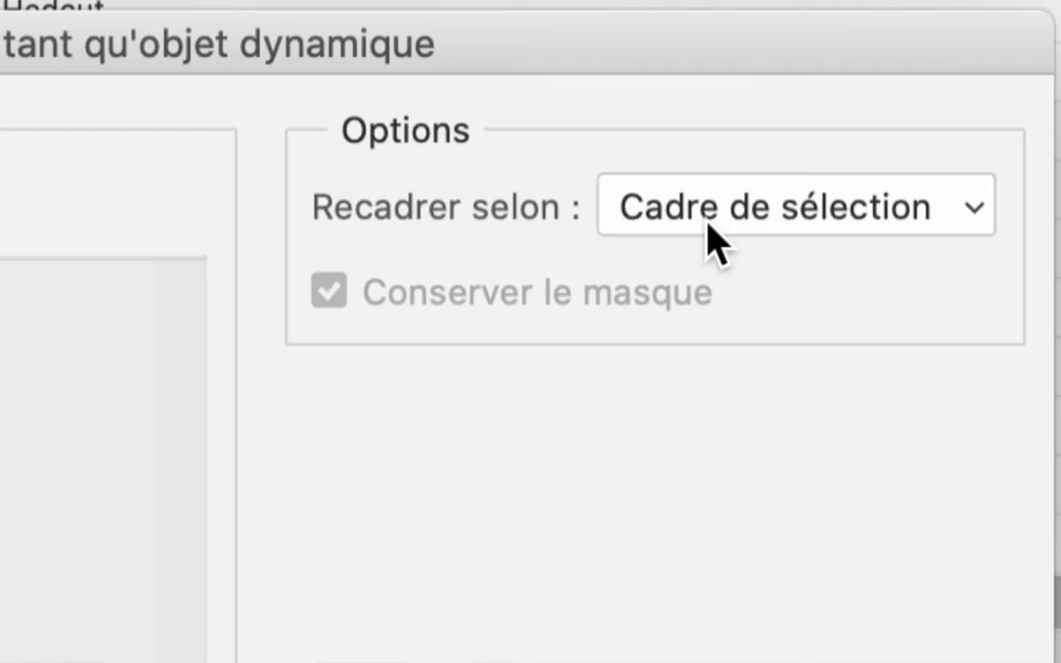
pyautogui.click(708, 225)
pyautogui.click(745, 286)
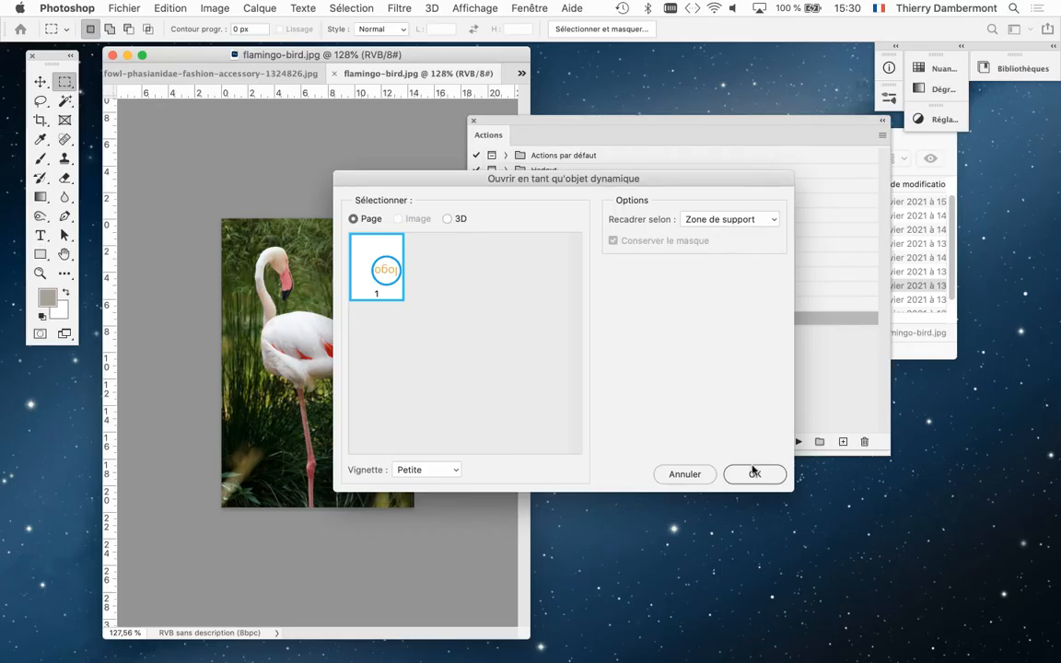
pyautogui.click(753, 473)
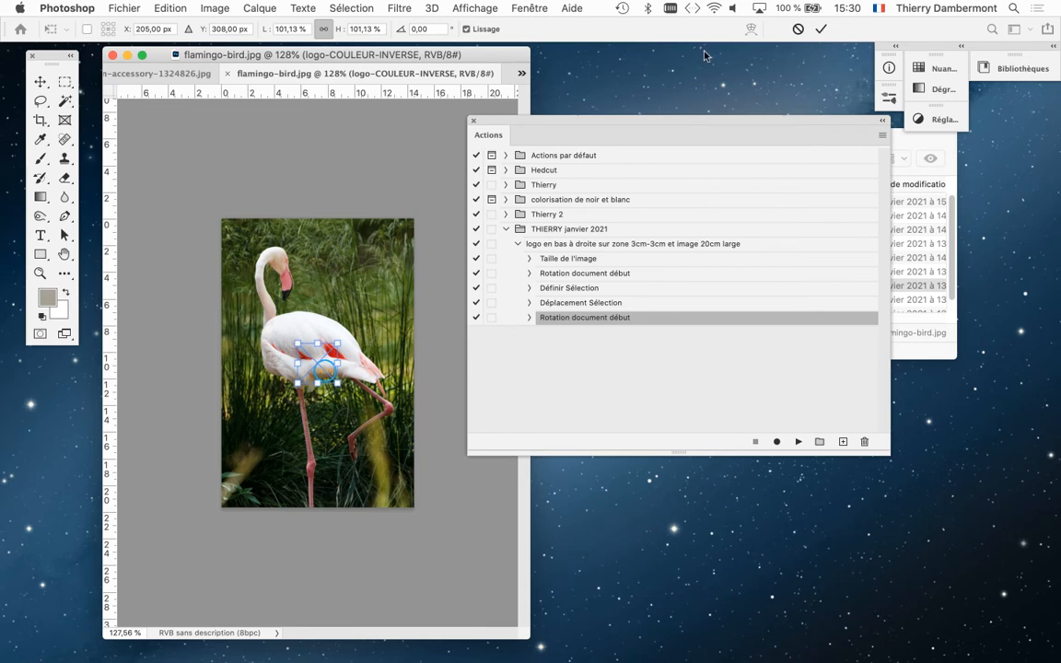
pyautogui.click(820, 31)
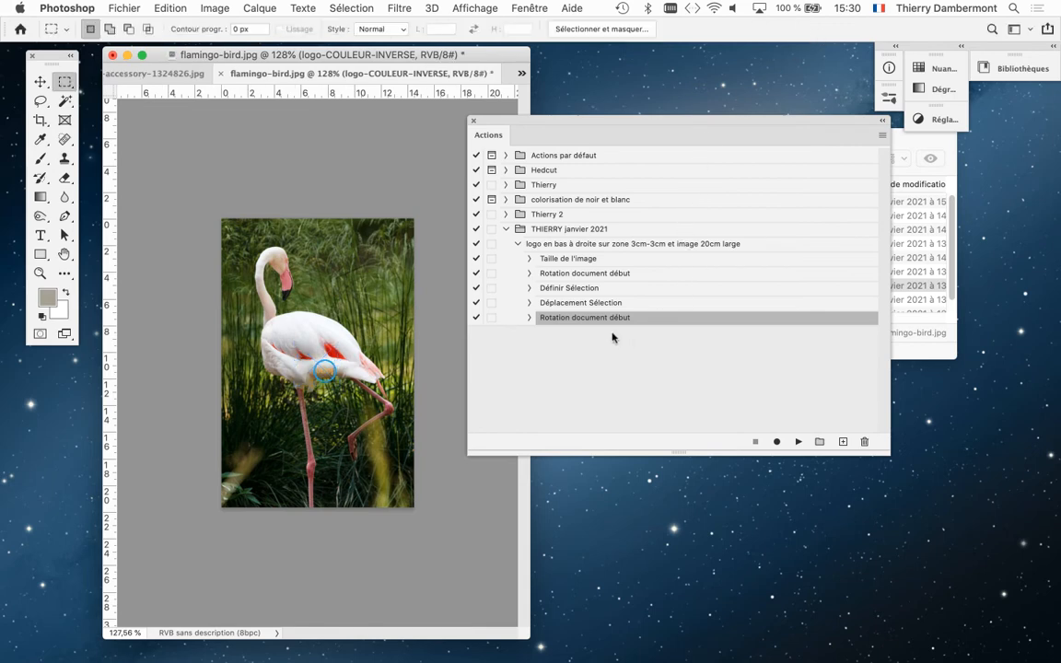
# Shrink the Actions panel and move the Finder window clear below it.
pyautogui.moveTo(885, 453); pyautogui.dragTo(764, 421)
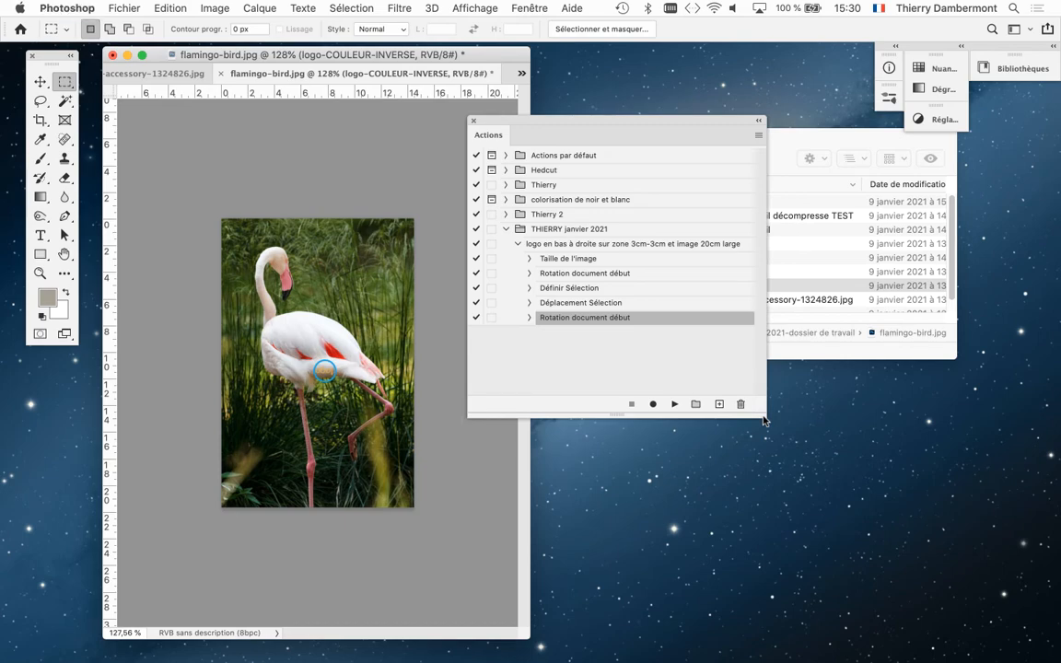
pyautogui.moveTo(815, 134); pyautogui.dragTo(946, 524)
pyautogui.click(506, 277)
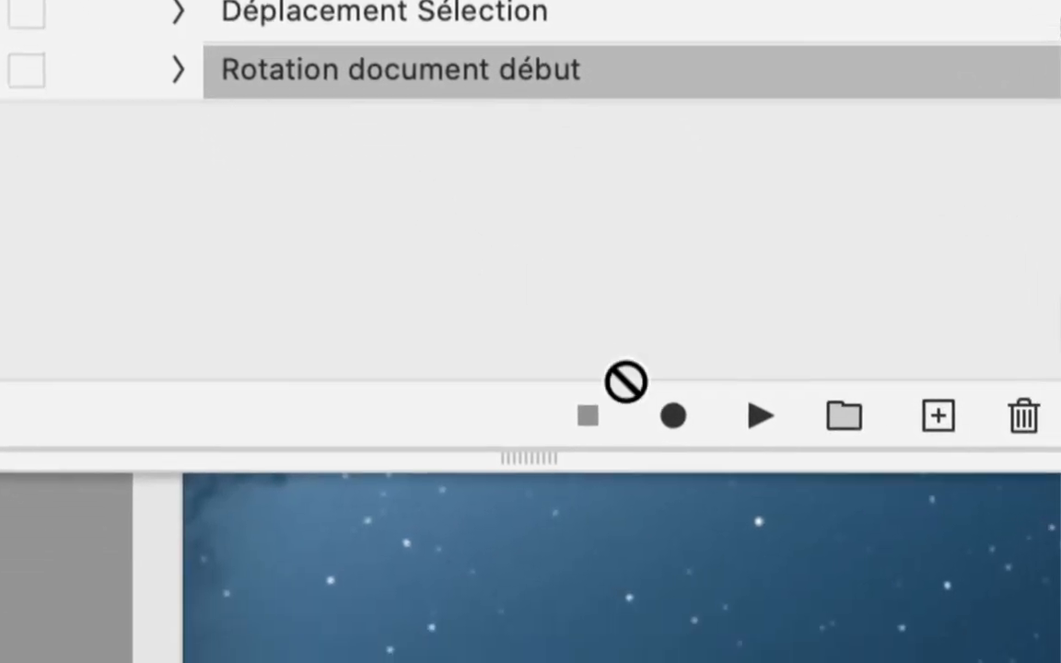
# Record a linked import of logo-COULEUR-INVERSE.ai from the working folder, cropped to Zone de support, at the end of the logo action.
pyautogui.click(909, 660)
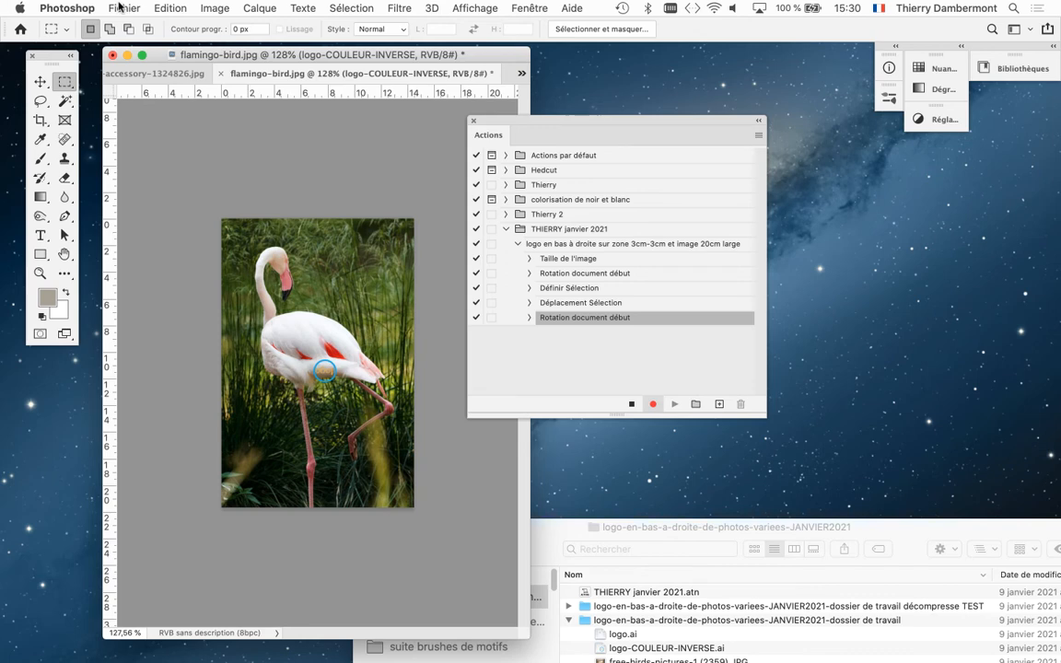
pyautogui.click(119, 8)
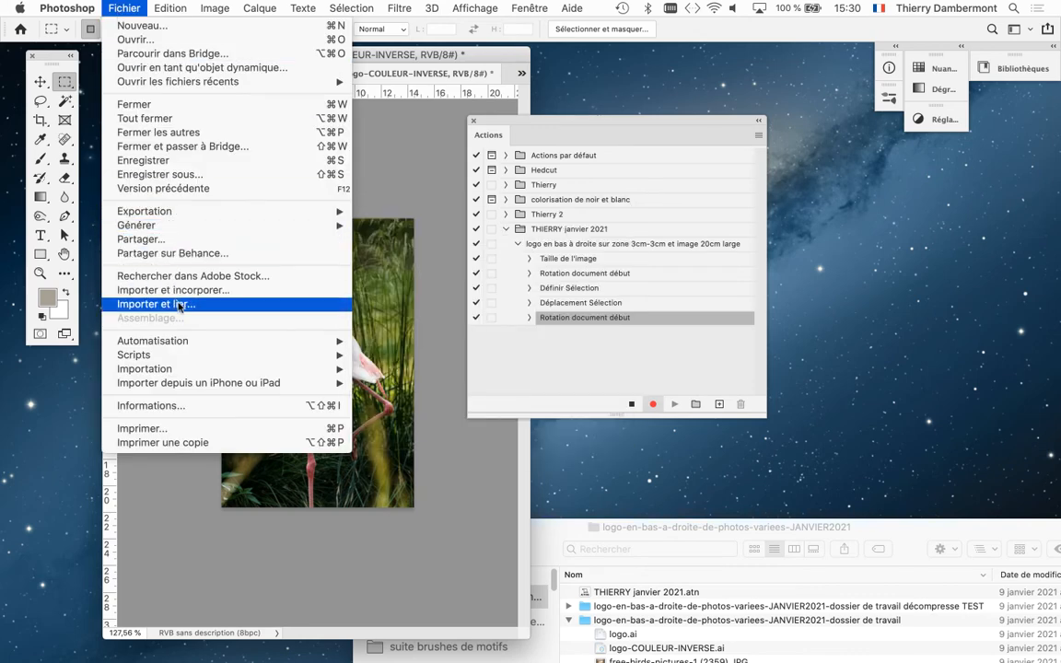
pyautogui.click(179, 308)
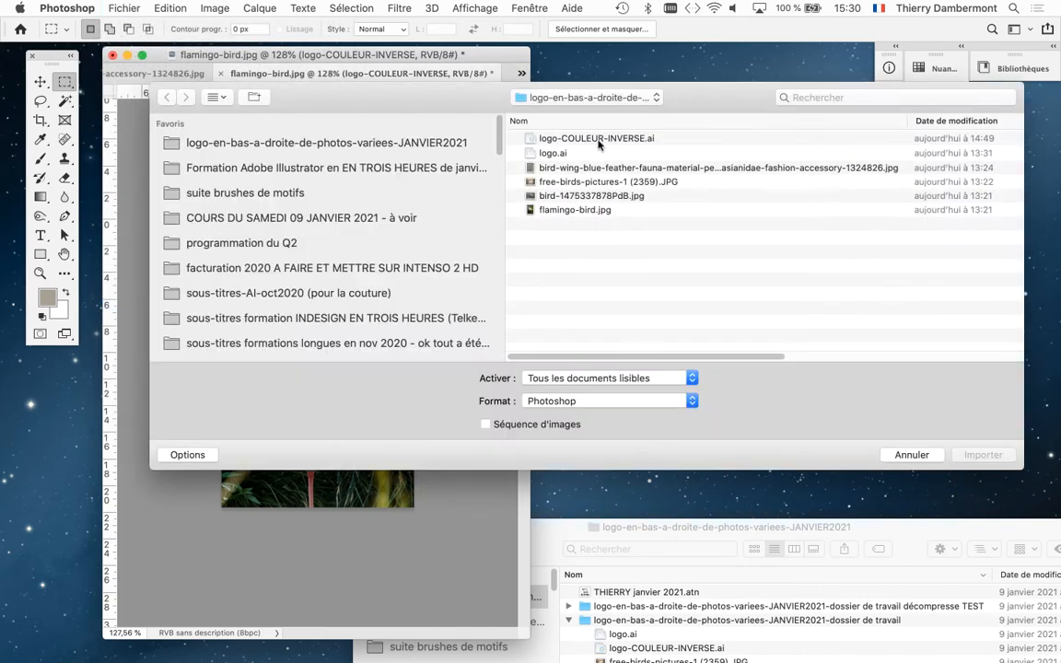
pyautogui.click(598, 141)
pyautogui.click(578, 99)
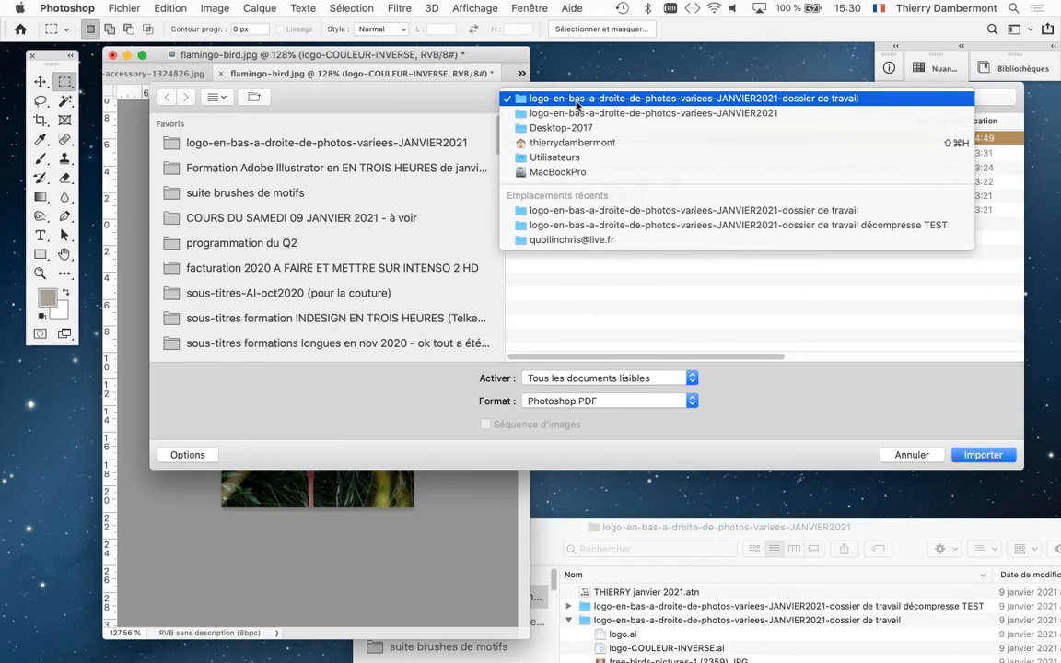
pyautogui.click(576, 101)
pyautogui.click(983, 455)
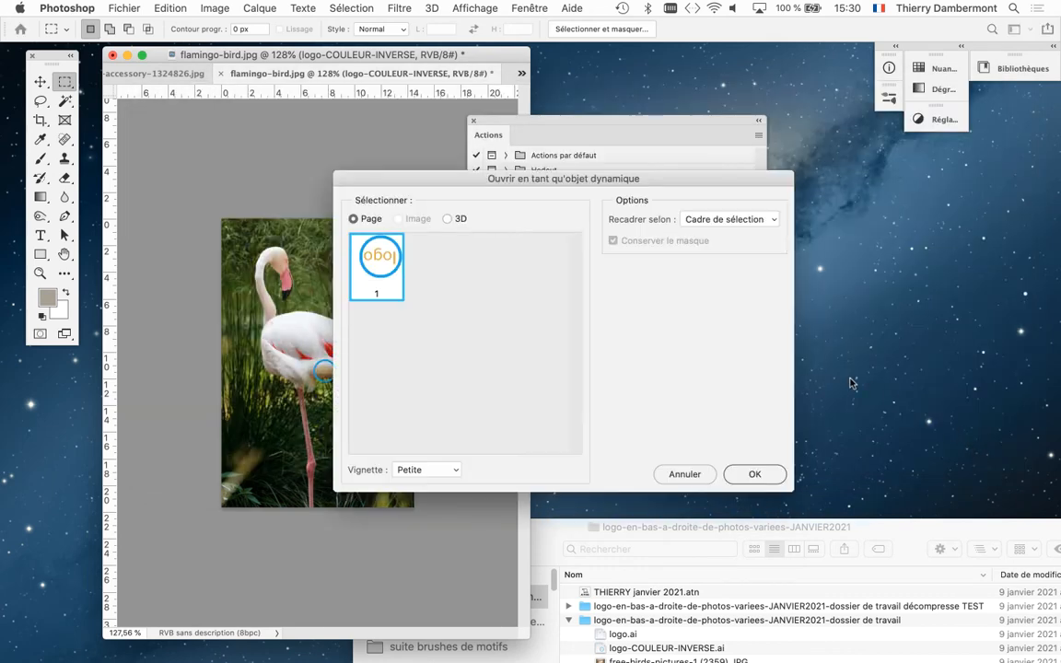
pyautogui.click(700, 220)
pyautogui.click(723, 238)
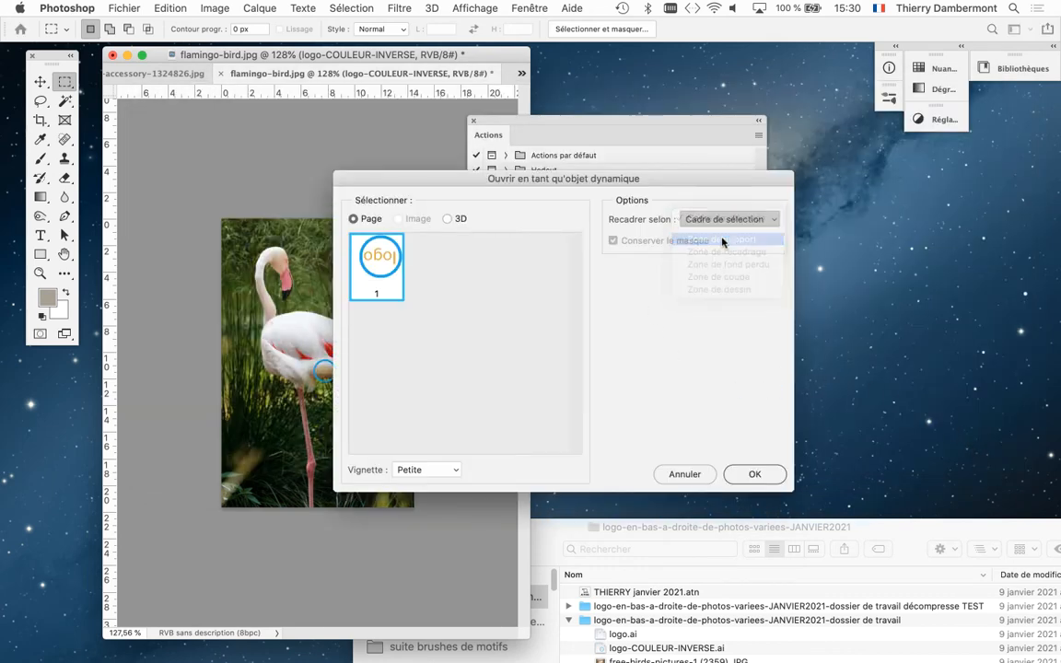
pyautogui.click(754, 474)
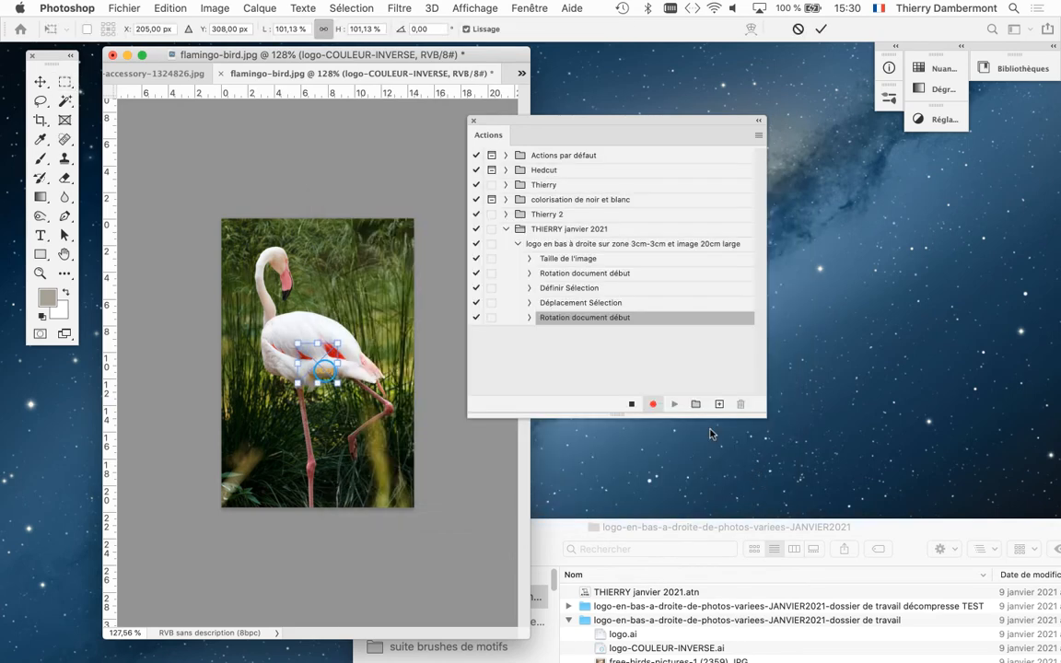
pyautogui.click(821, 29)
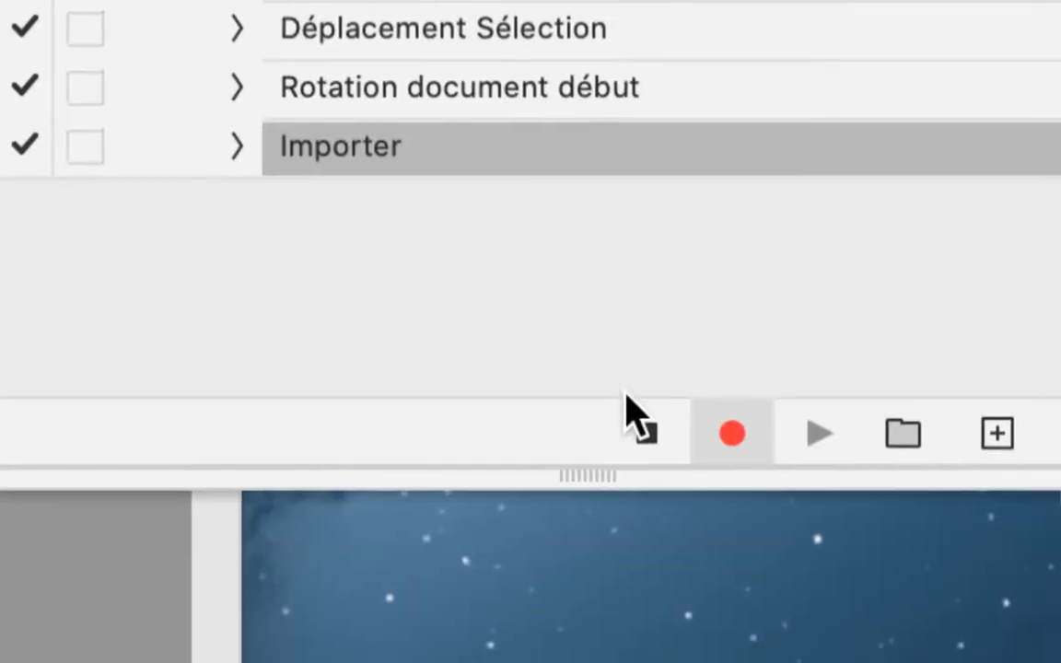
pyautogui.click(632, 403)
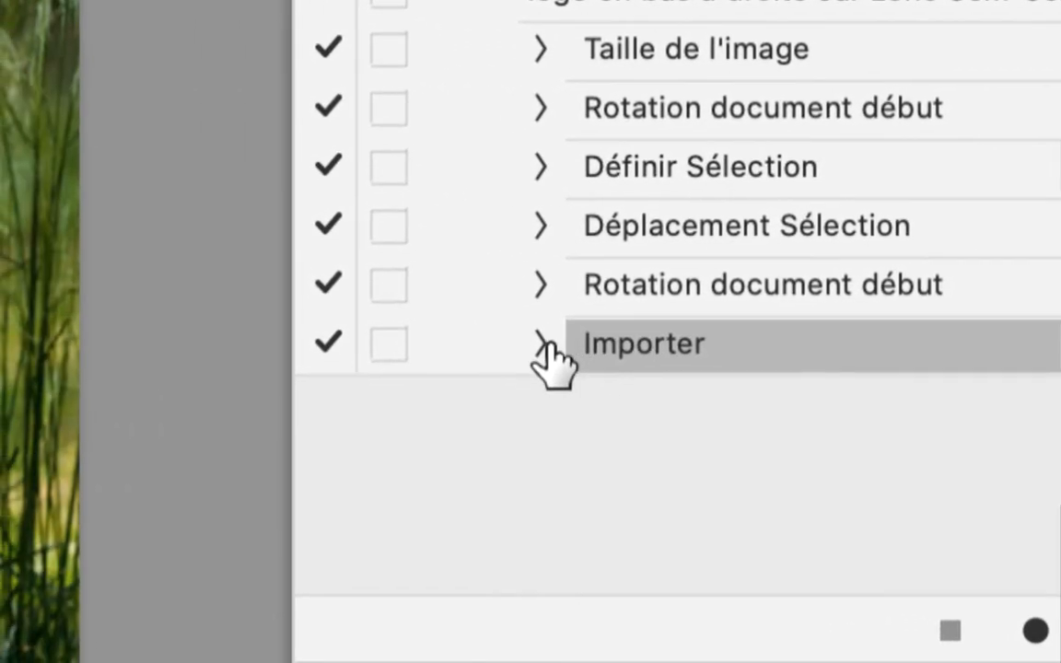
# Check the recorded settings of the new Importer step and move it above the last Rotation document début step.
pyautogui.click(475, 350)
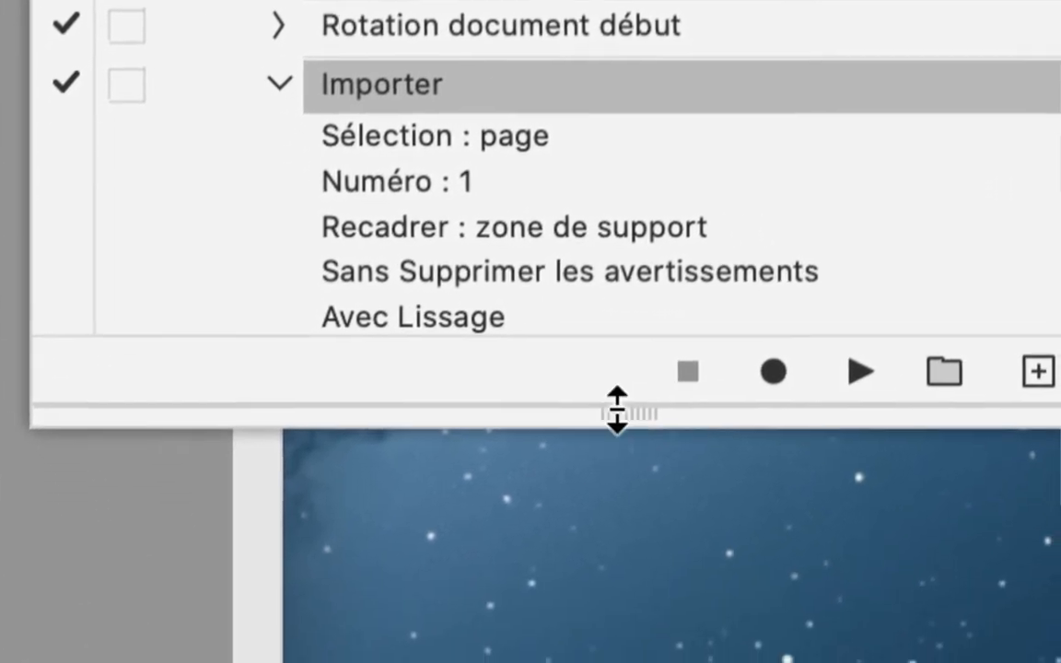
pyautogui.moveTo(738, 509); pyautogui.dragTo(741, 569)
pyautogui.moveTo(618, 422); pyautogui.dragTo(629, 662)
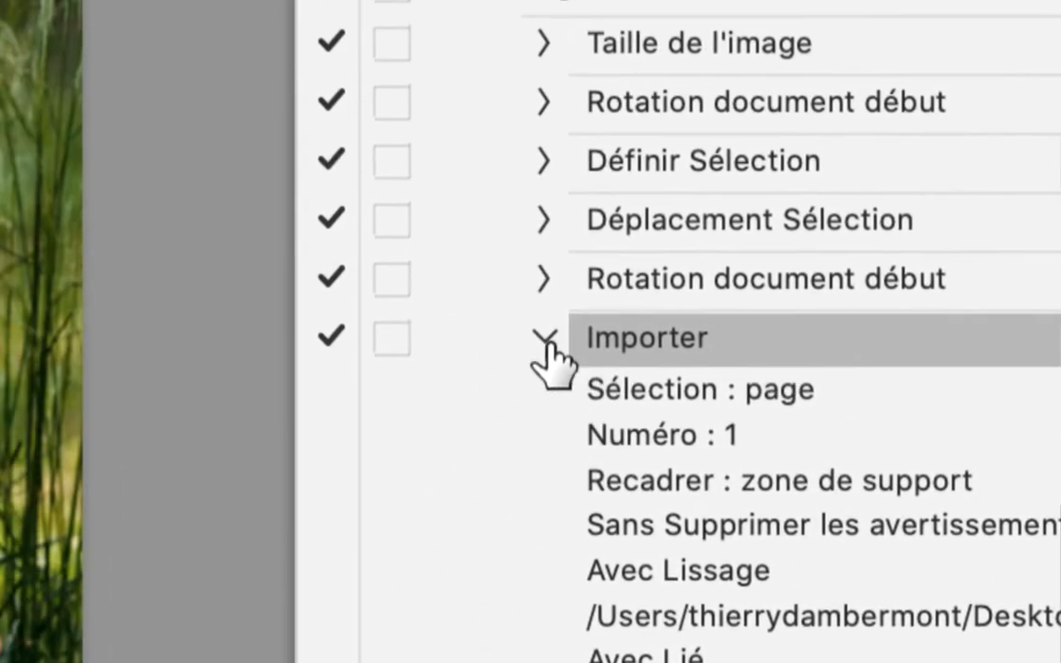
pyautogui.click(545, 339)
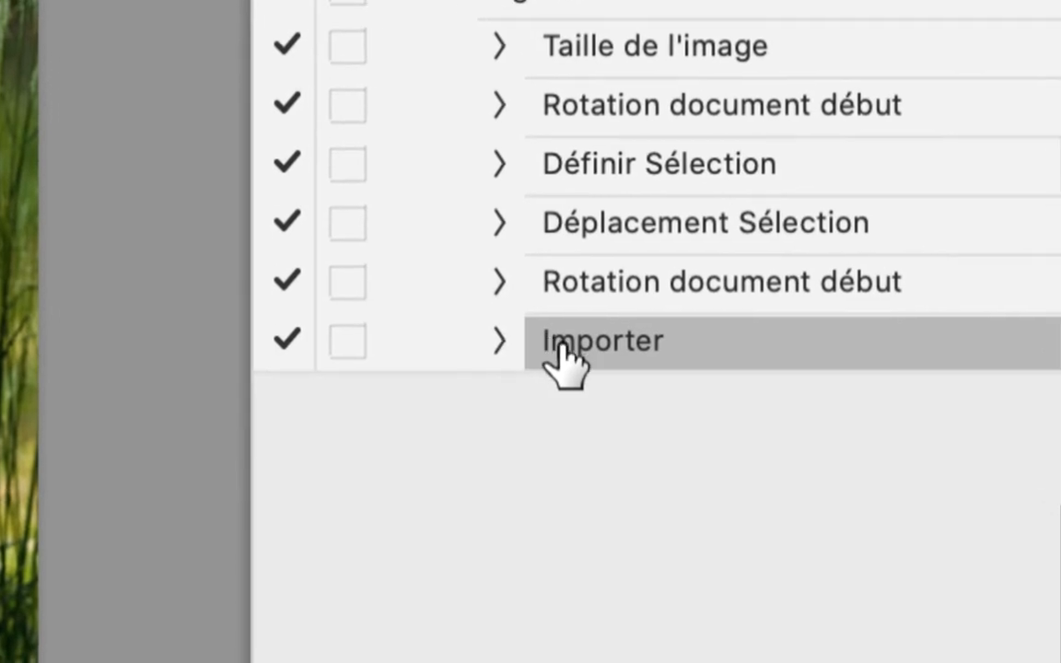
pyautogui.moveTo(564, 360); pyautogui.dragTo(573, 333)
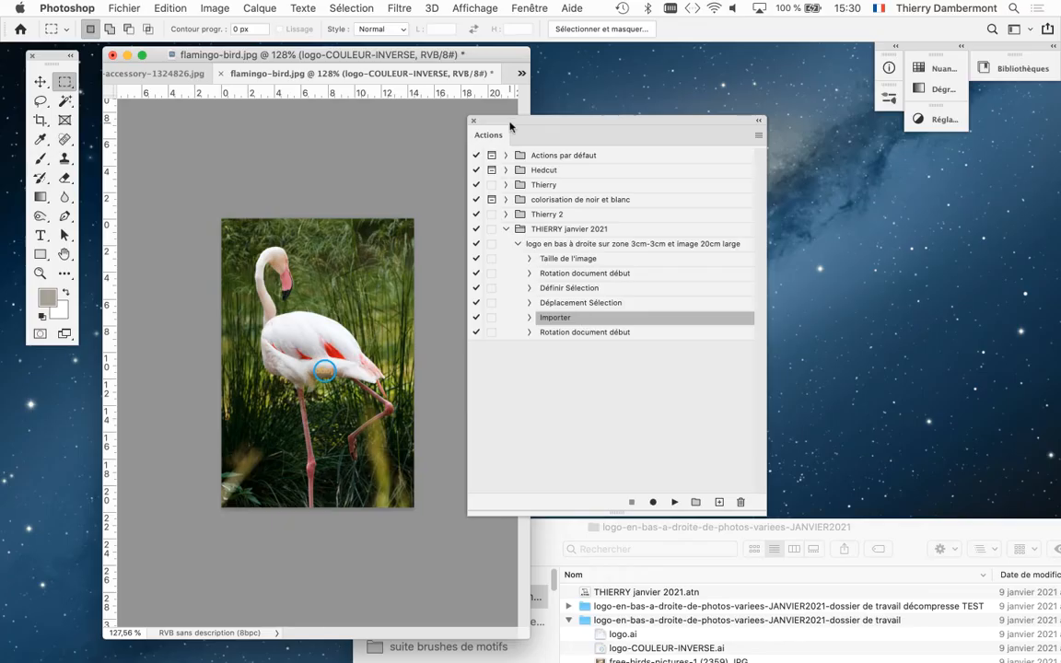
# Move the Actions panel off the photo and run the whole logo action on flamingo-bird.jpg.
pyautogui.moveTo(512, 120); pyautogui.dragTo(633, 87)
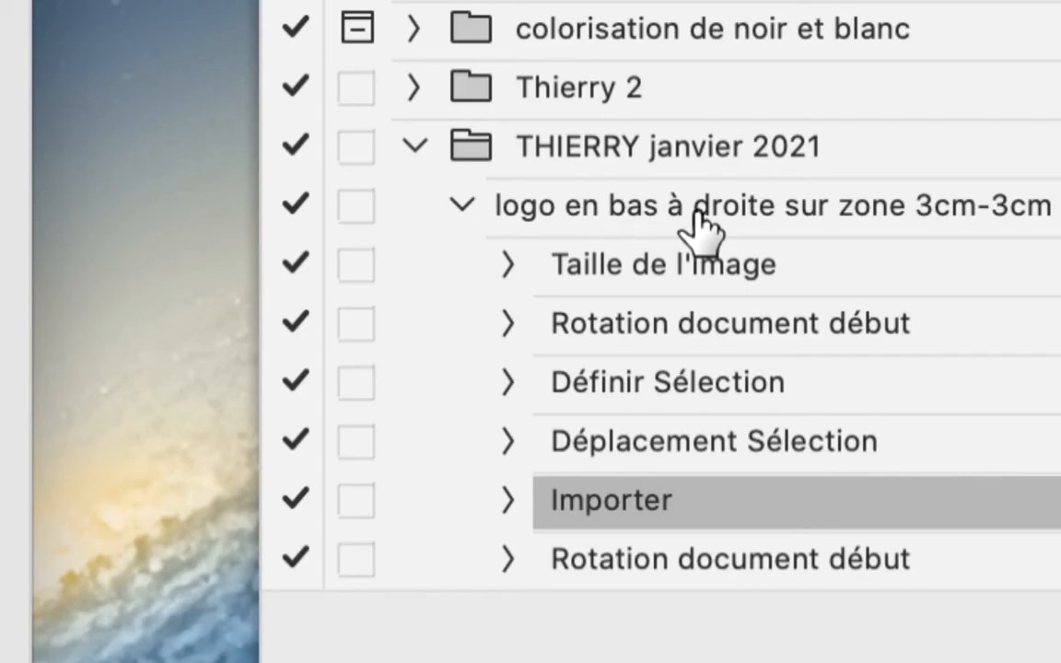
pyautogui.click(697, 214)
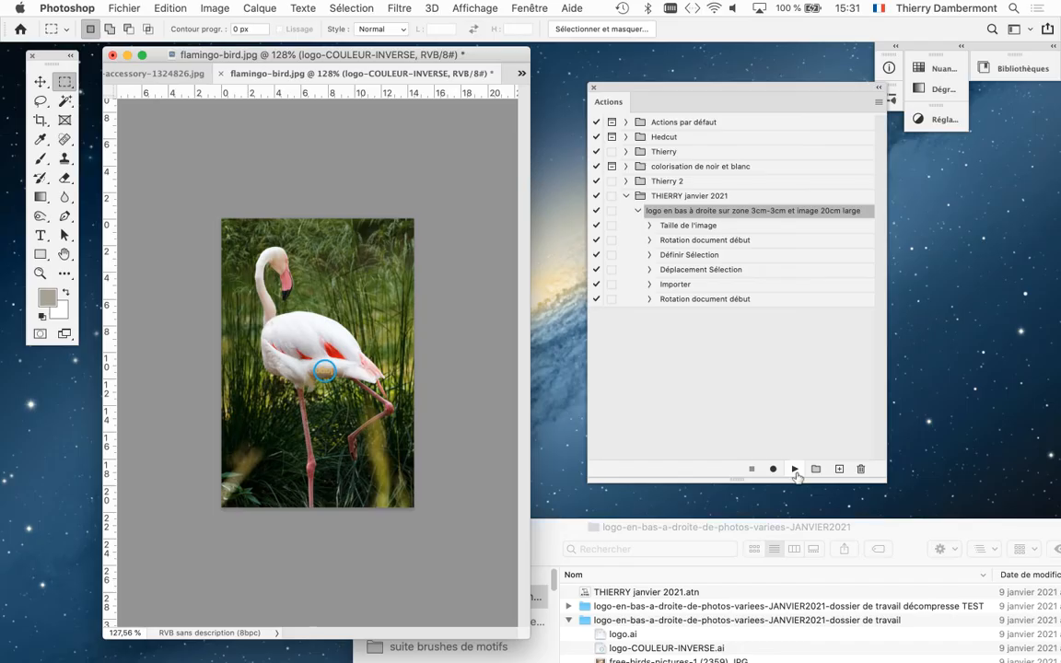
pyautogui.click(796, 471)
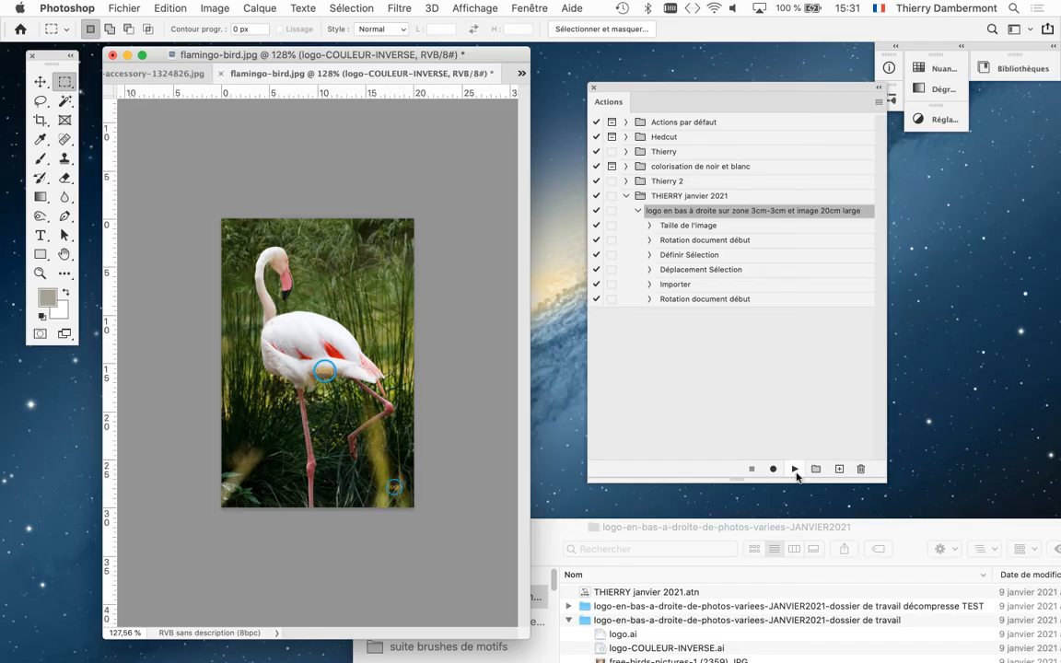
# Switch to the other open bird photos and examine the logo's placement in the lower right corner of the peacock image.
pyautogui.hotkey('ctrl', 'Tab')
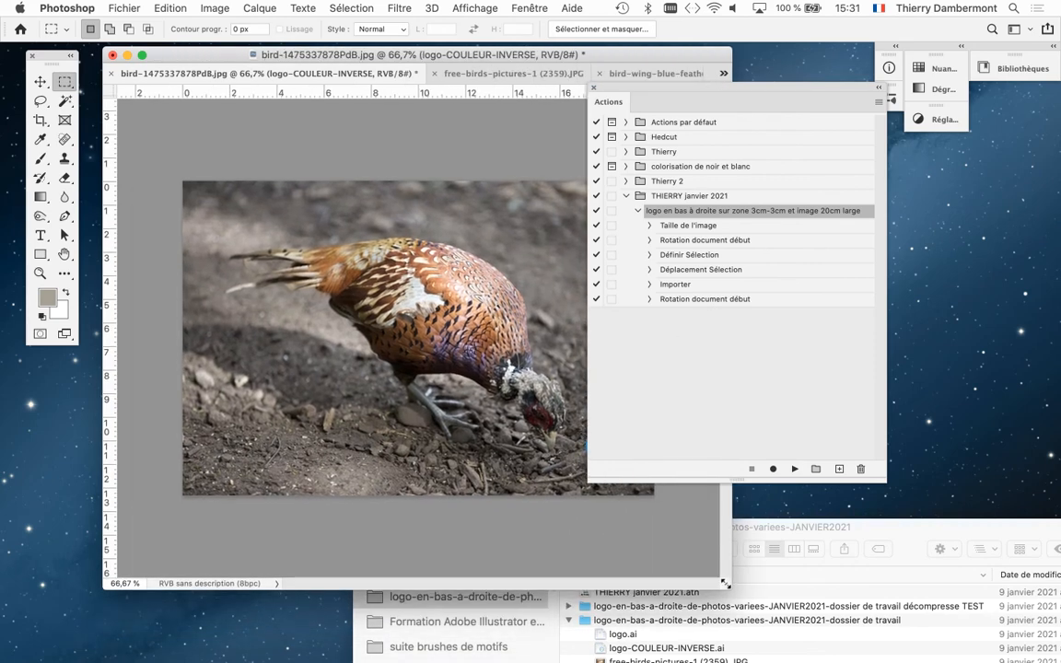
pyautogui.moveTo(657, 94); pyautogui.dragTo(797, 164)
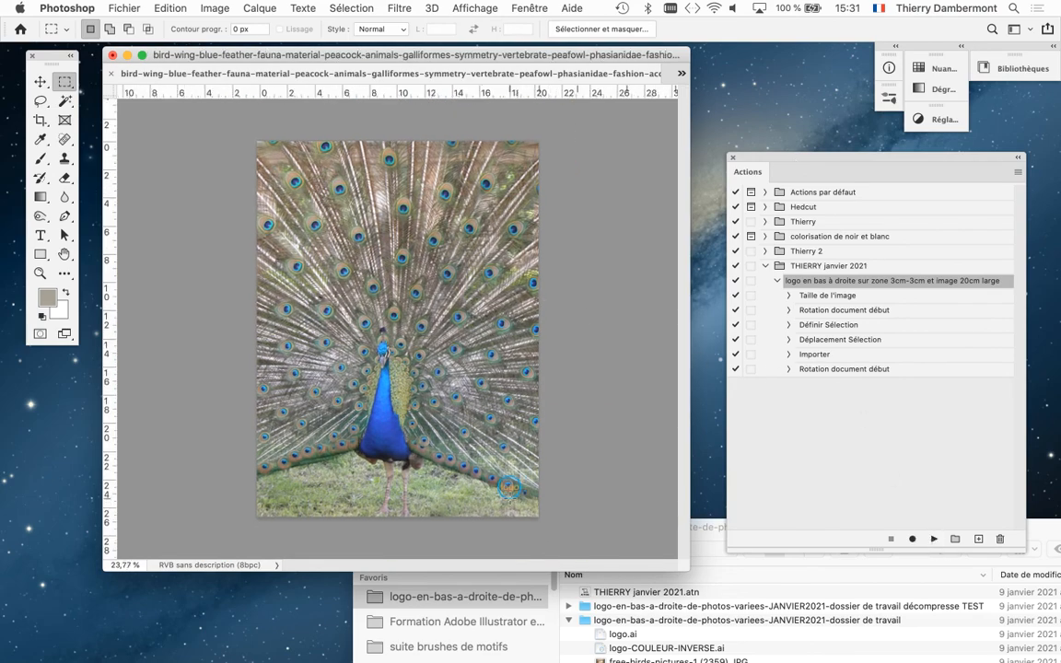
pyautogui.scroll(3, 528, 498)
pyautogui.scroll(-3, 623, 497)
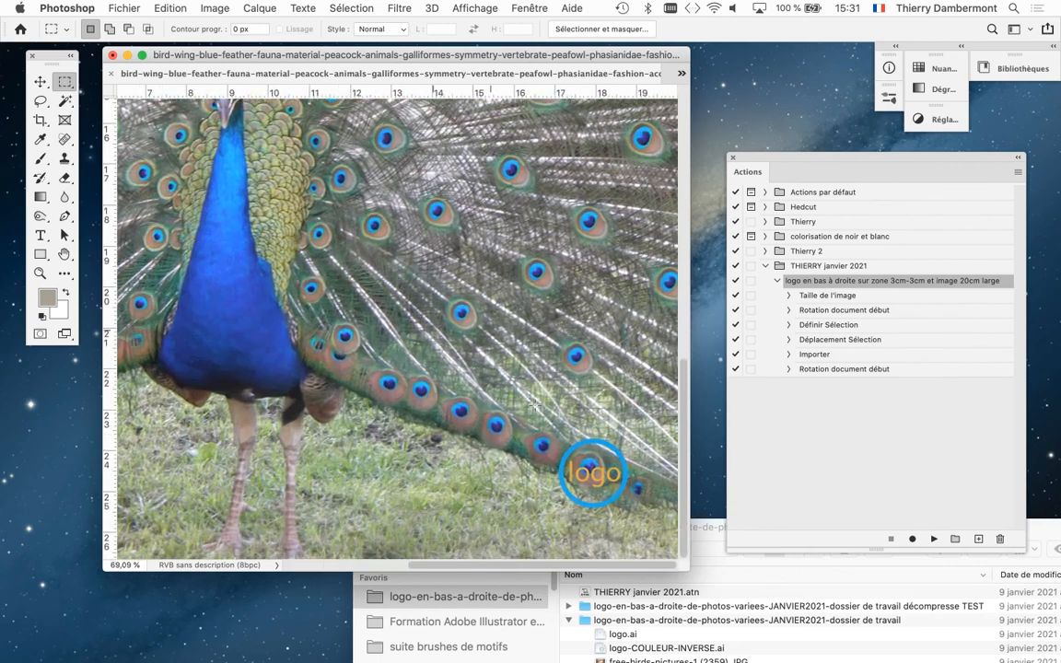
pyautogui.scroll(3, 623, 477)
pyautogui.scroll(-2, 581, 348)
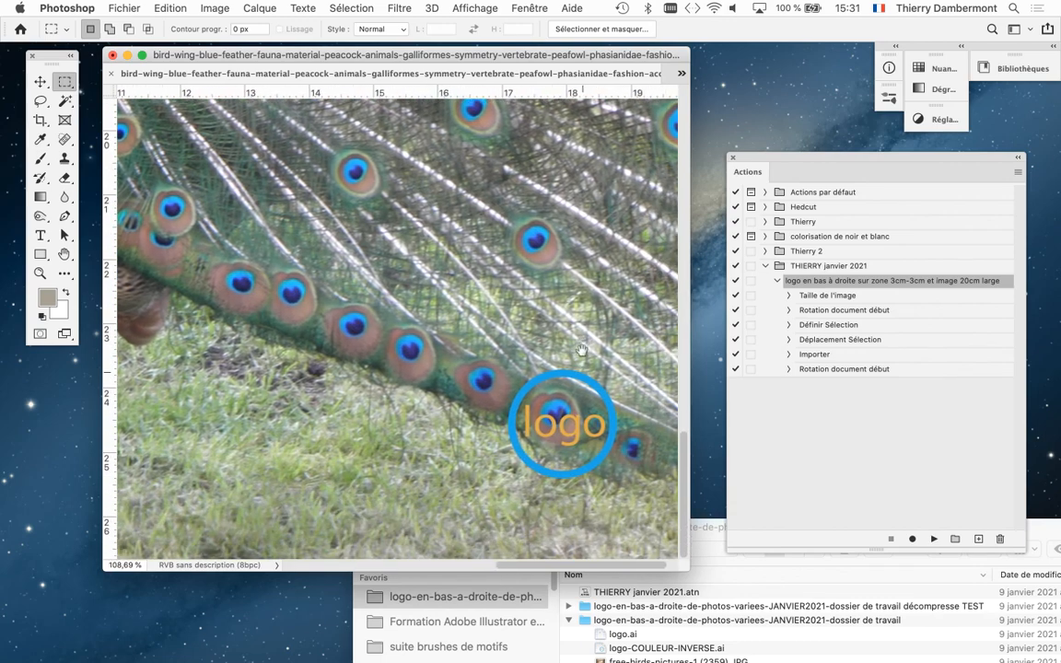